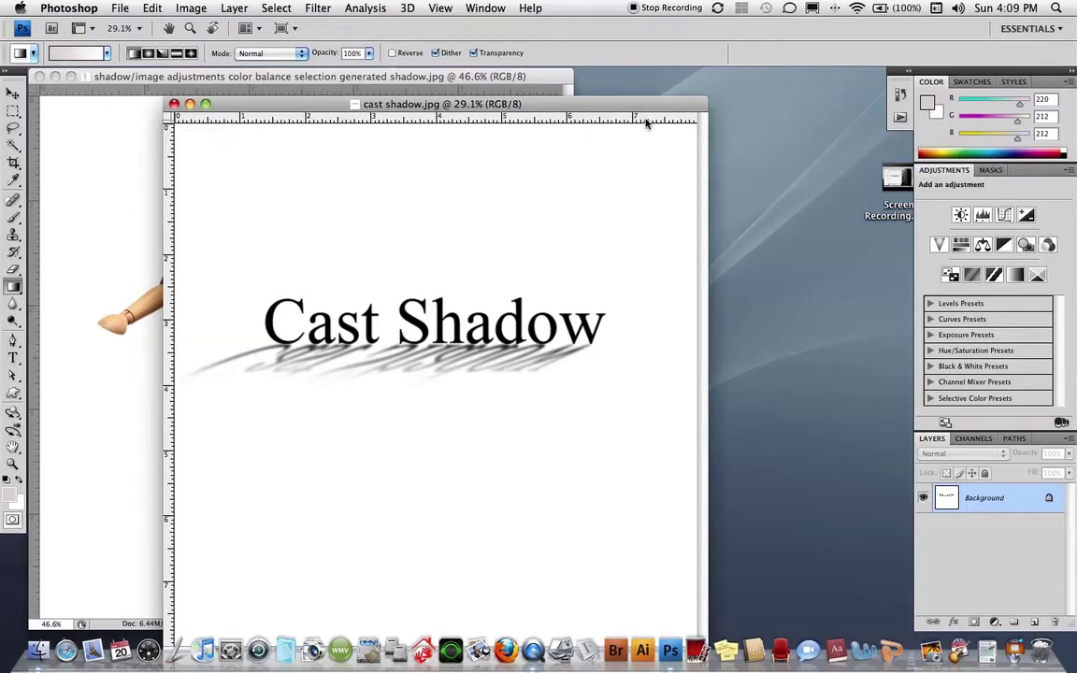
- Drag the cast shadow.jpg example window aside to reveal the mannequin photo
drag(644, 110, 681, 112)
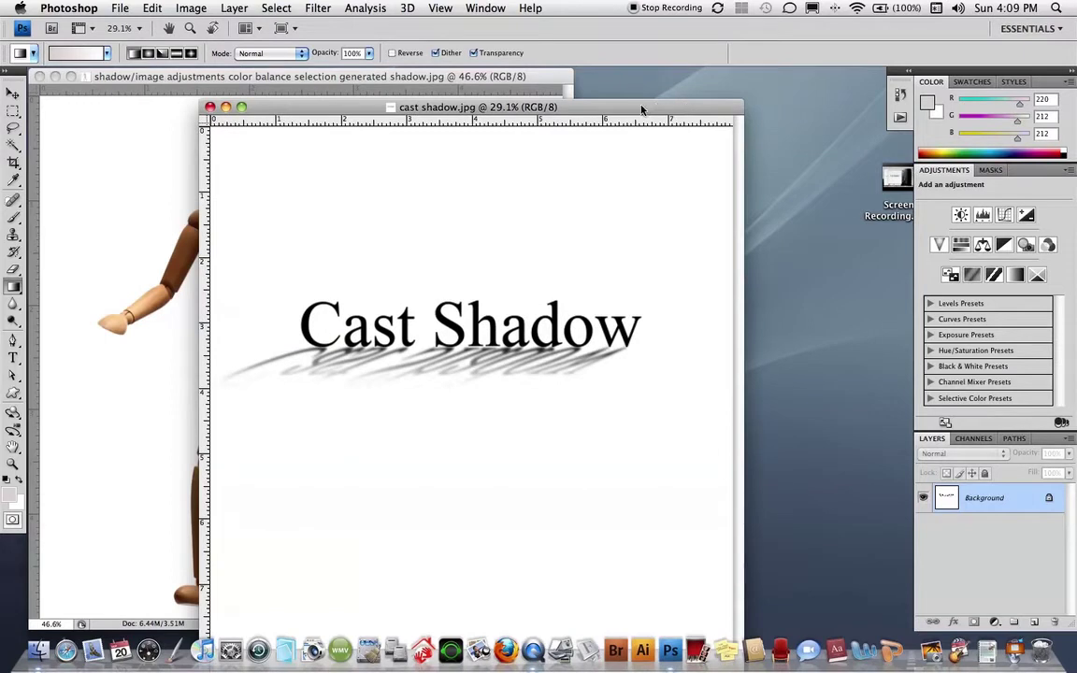
- Close the Cast Shadow example and Magic Wand the white background of the mannequin photo
click(211, 107)
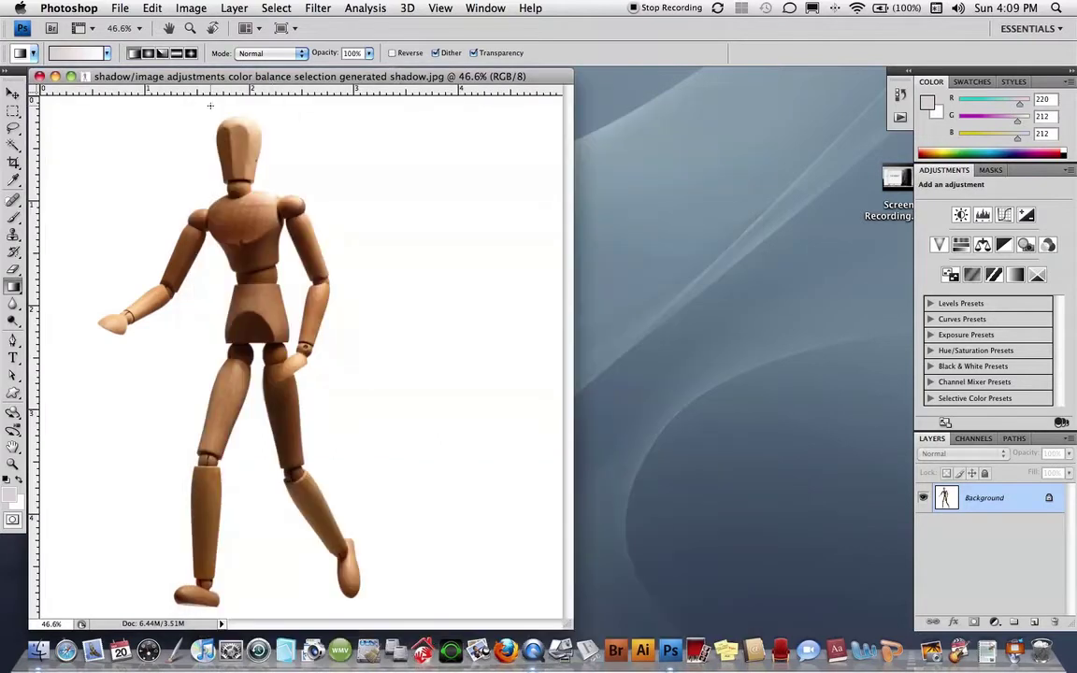
drag(554, 74, 742, 85)
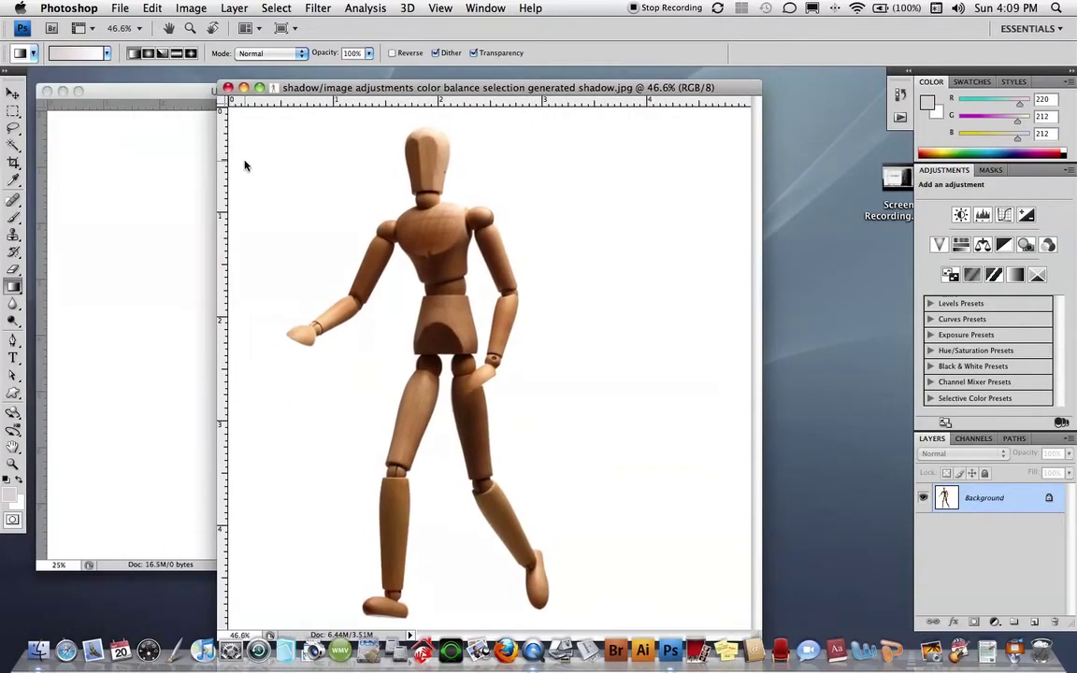
click(13, 145)
click(353, 163)
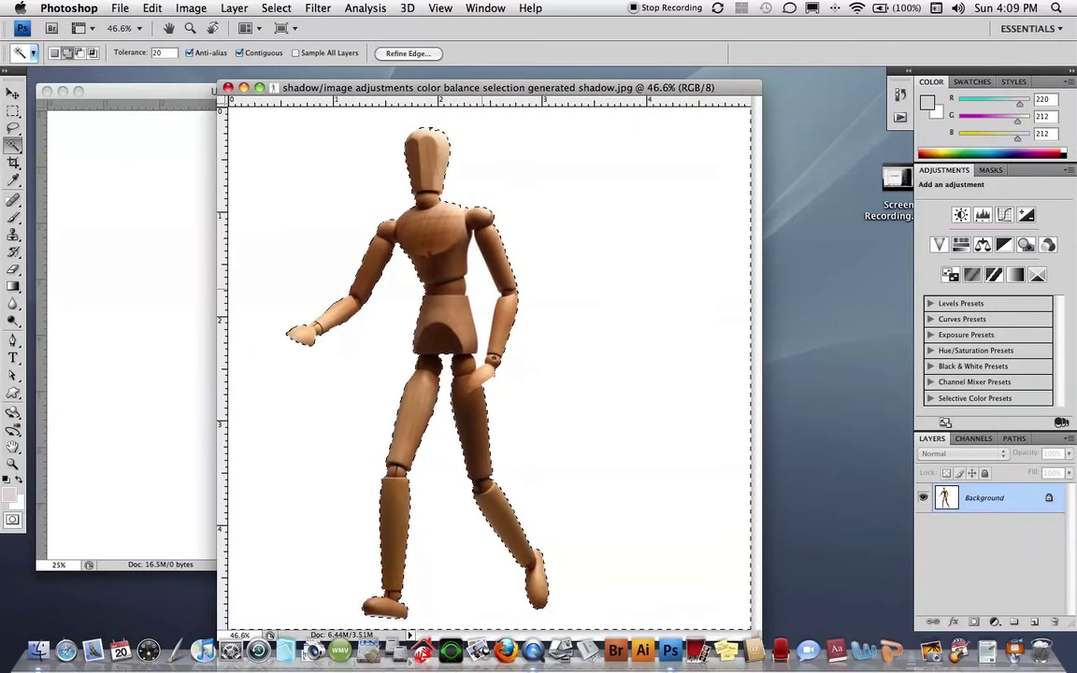
- Invert the selection and drag the mannequin into the blank Untitled-1 document
click(13, 93)
drag(408, 87, 617, 88)
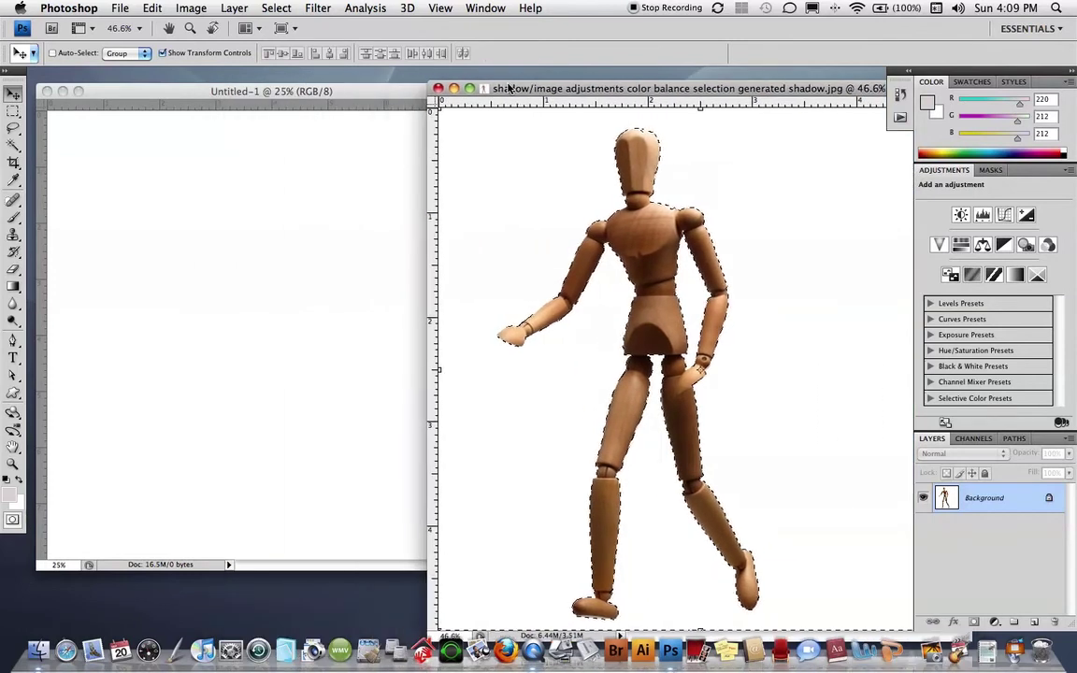
click(275, 8)
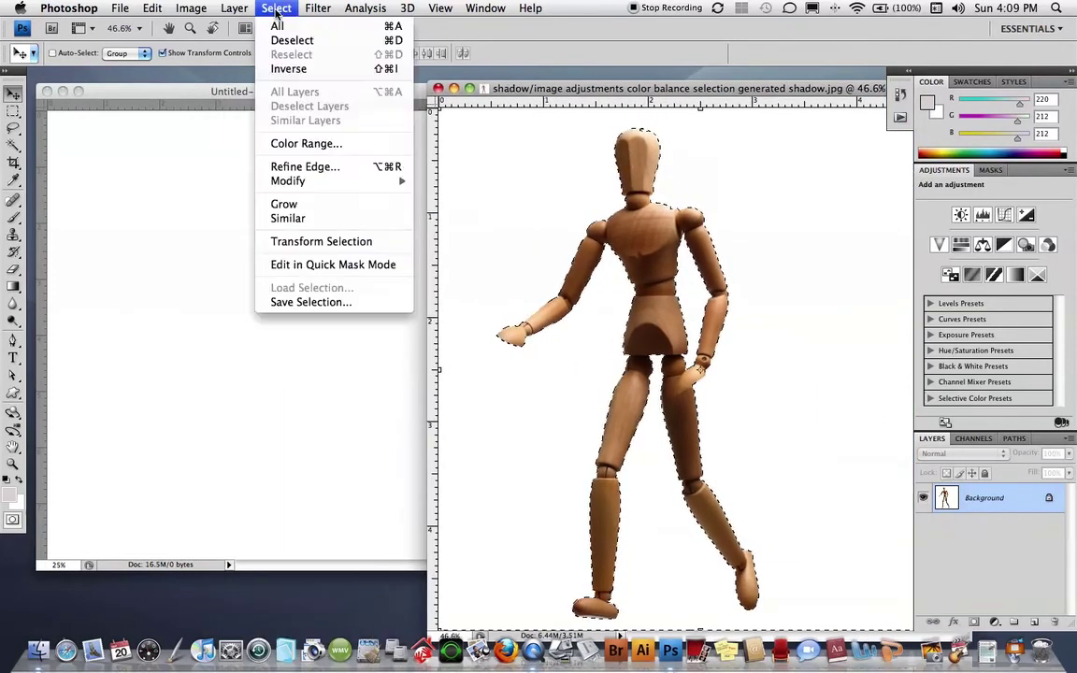
key(Escape)
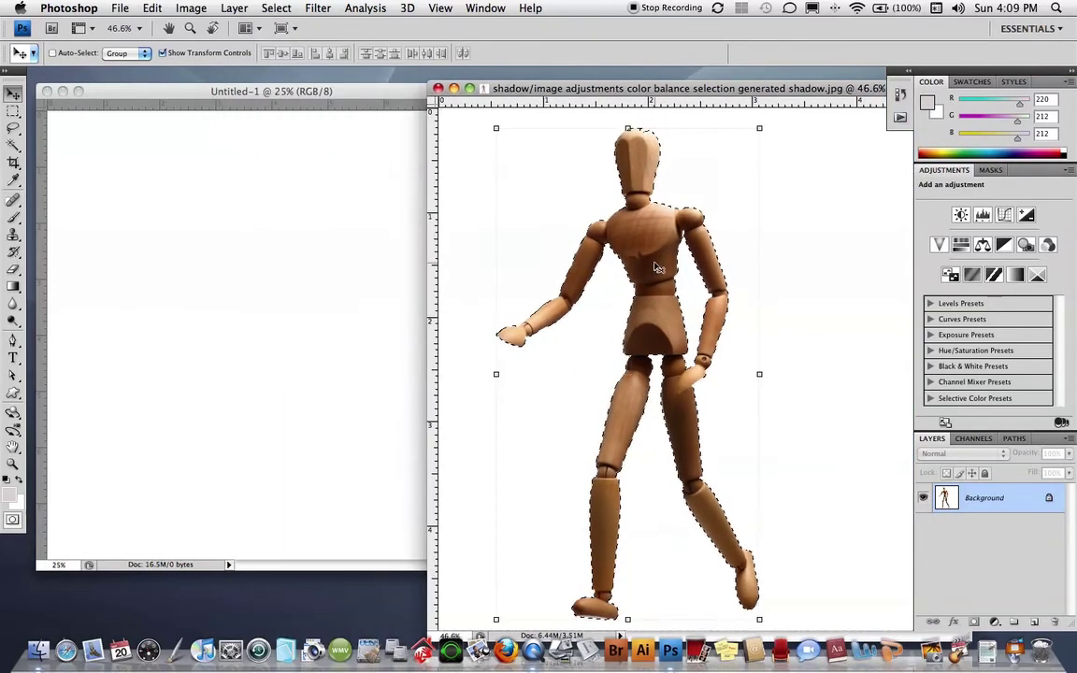
drag(627, 266, 322, 272)
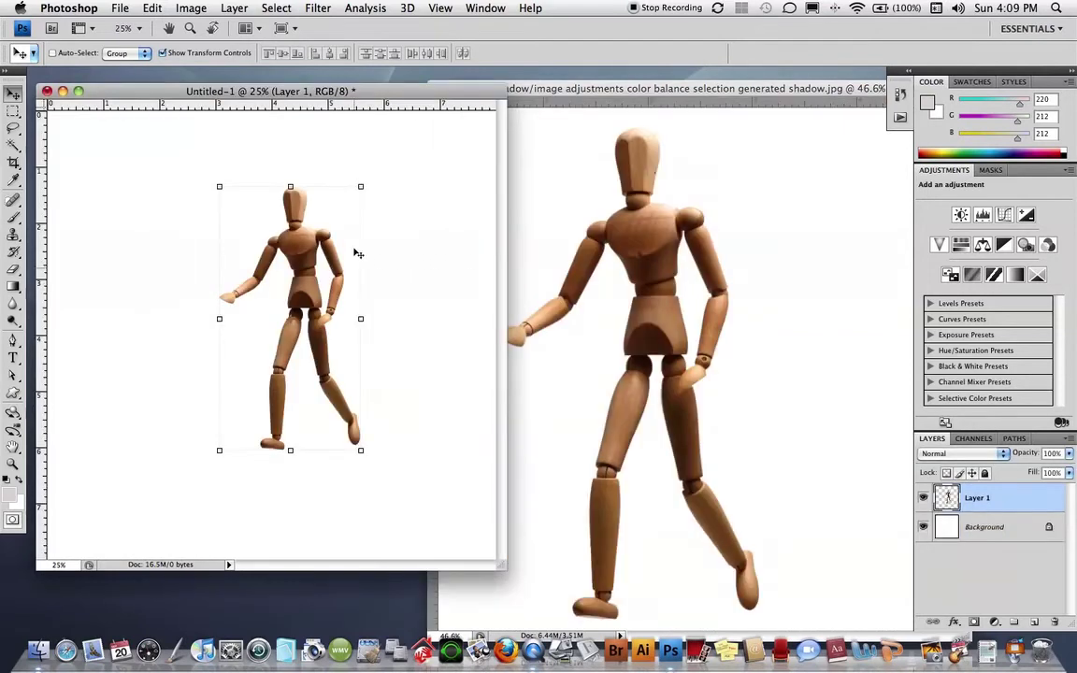
- Scale the placed mannequin up to 155% and reposition it in Untitled-1
drag(361, 185, 390, 132)
drag(216, 451, 170, 540)
drag(291, 470, 365, 471)
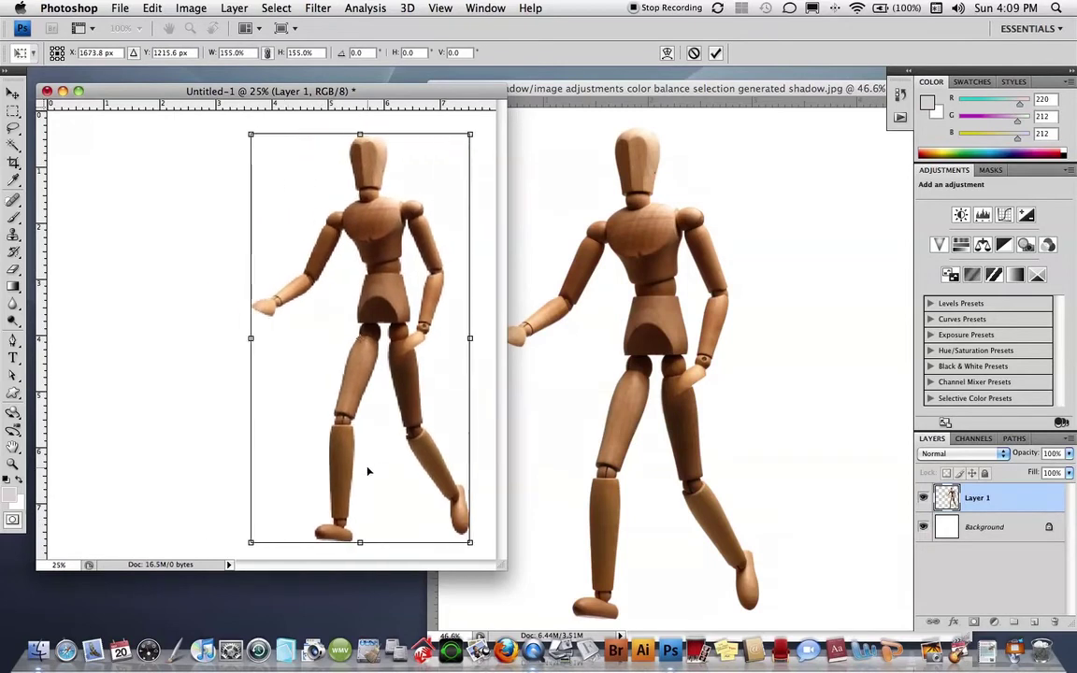
key(Return)
- Close the original mannequin photo and centre the Untitled-1 window
click(573, 166)
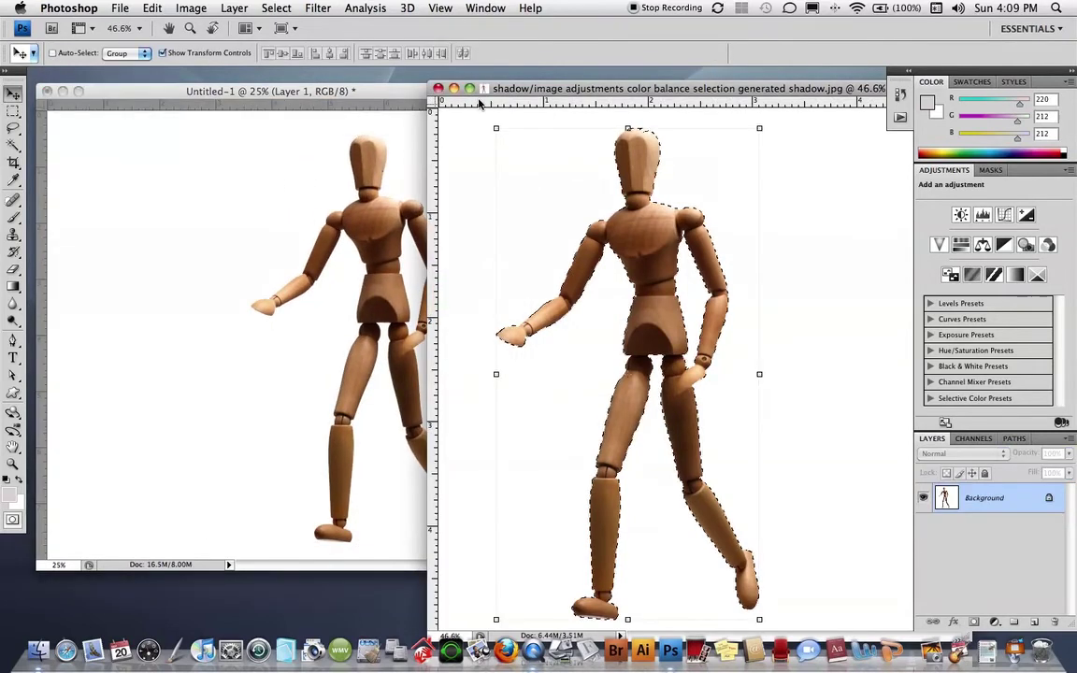
key(super+w)
drag(443, 94, 658, 93)
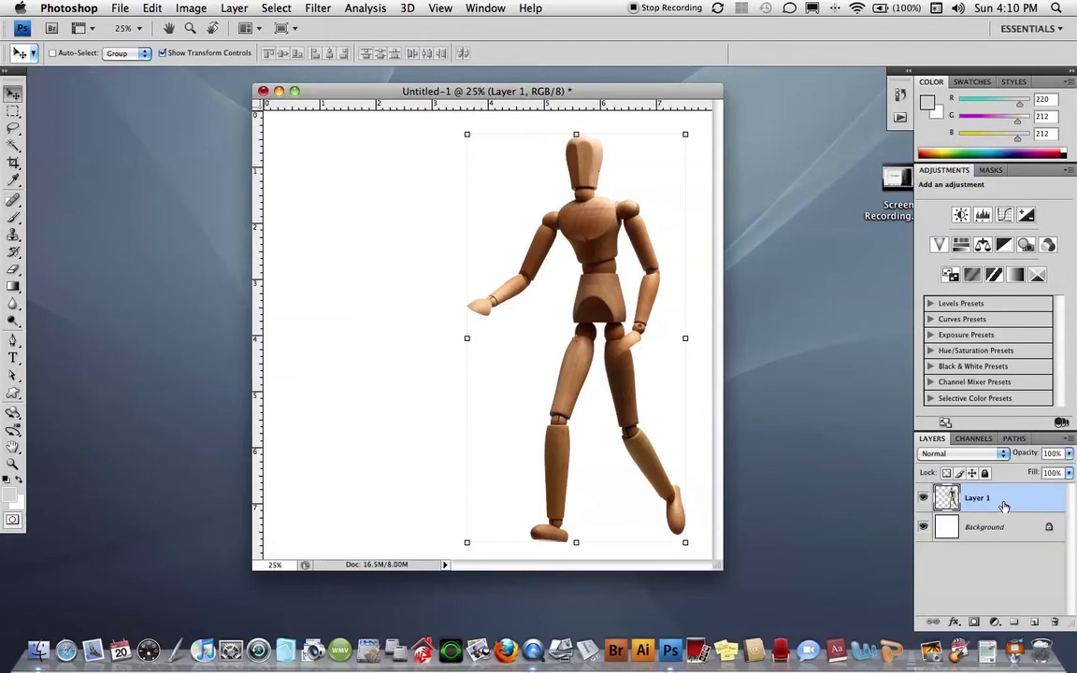
- Duplicate Layer 1 with Cmd+J, then select the original Layer 1 below the copy
key(super+j)
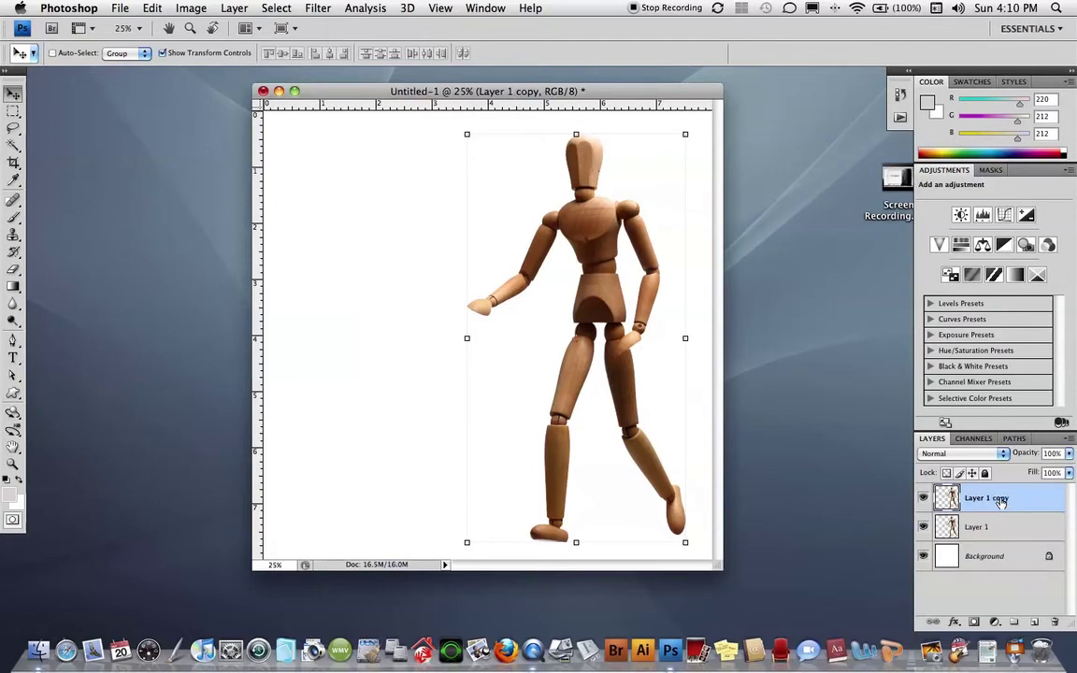
click(994, 527)
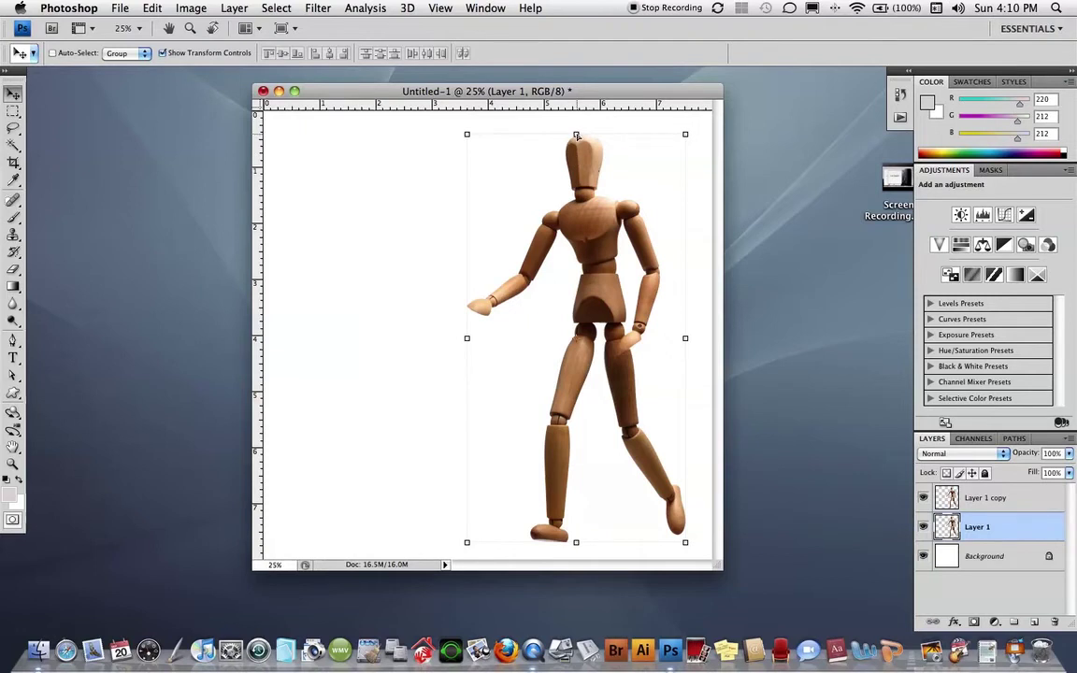
- Skew Layer 1's mannequin down and left into a flat slanted shadow shape
drag(577, 135, 251, 467)
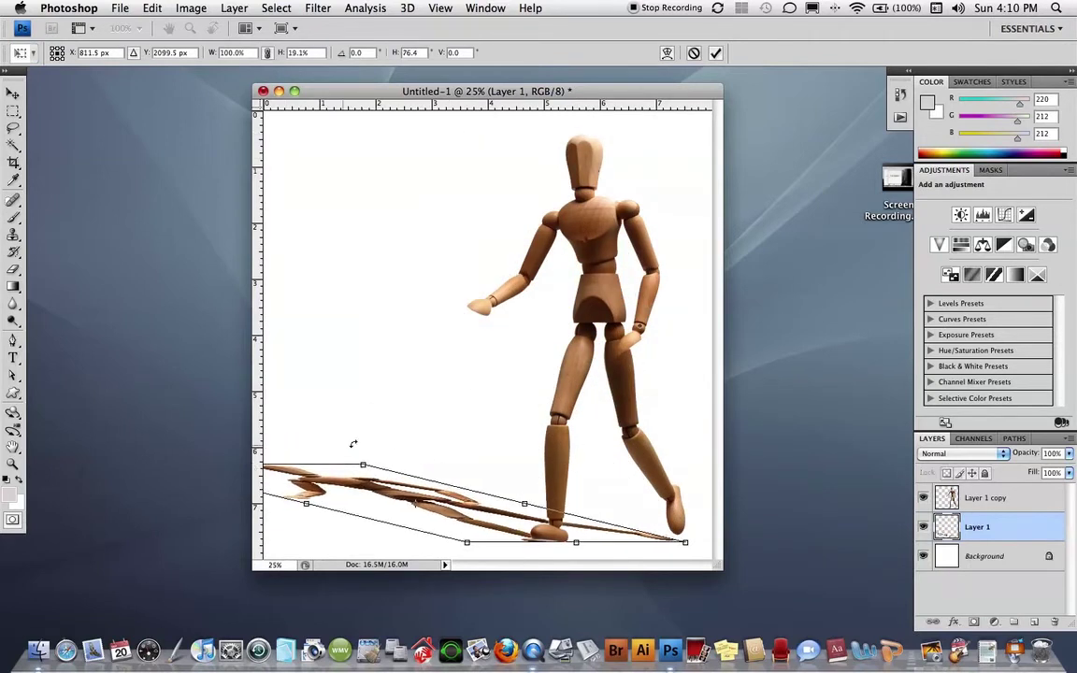
key(Return)
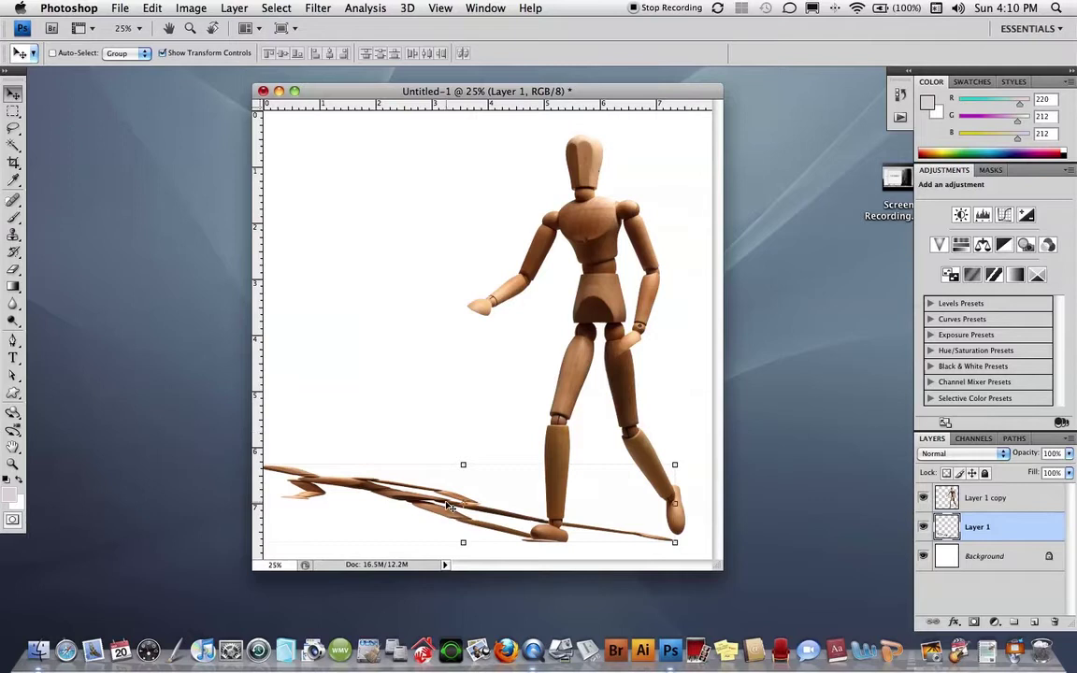
drag(450, 505, 459, 505)
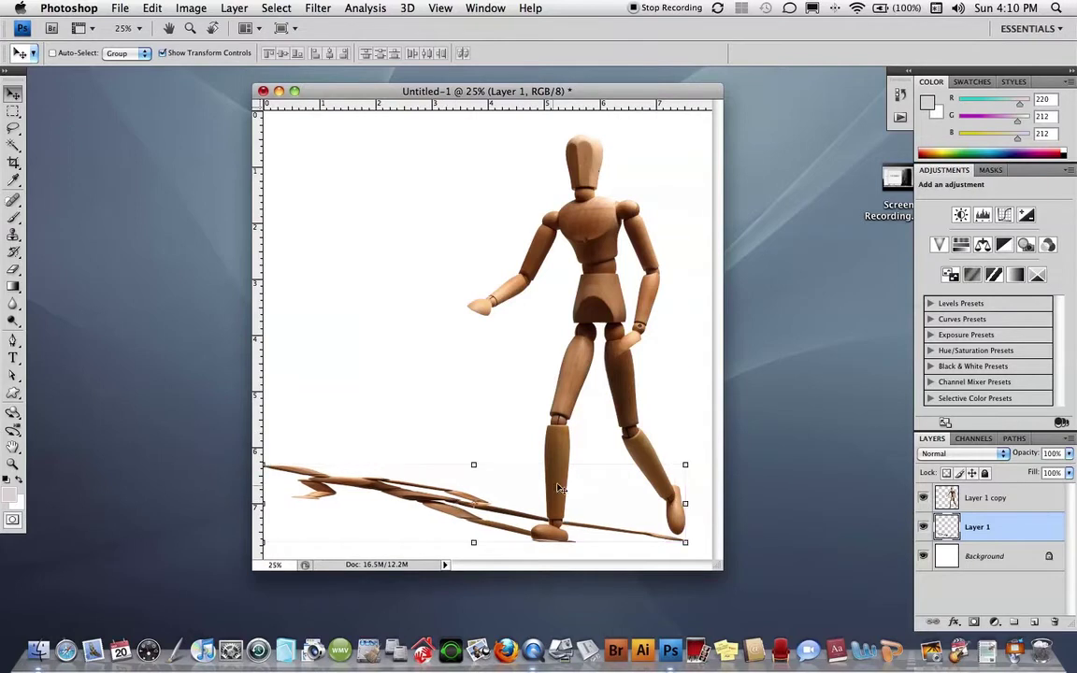
- Warp the shadow shape so its end lines up under the mannequin's feet
click(472, 464)
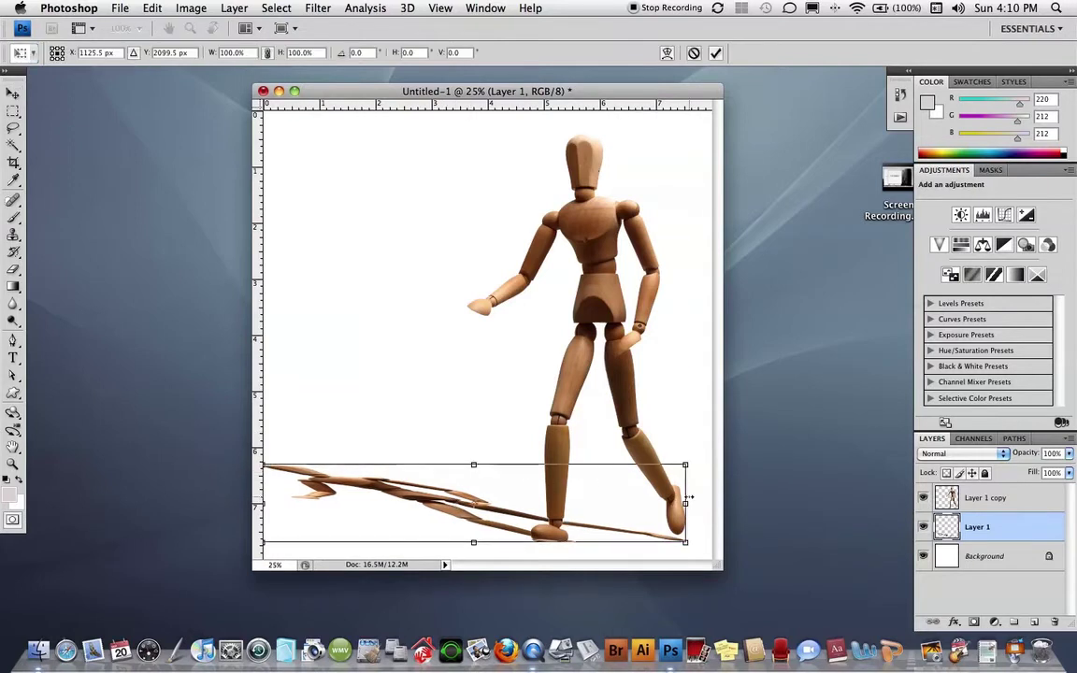
right_click(654, 489)
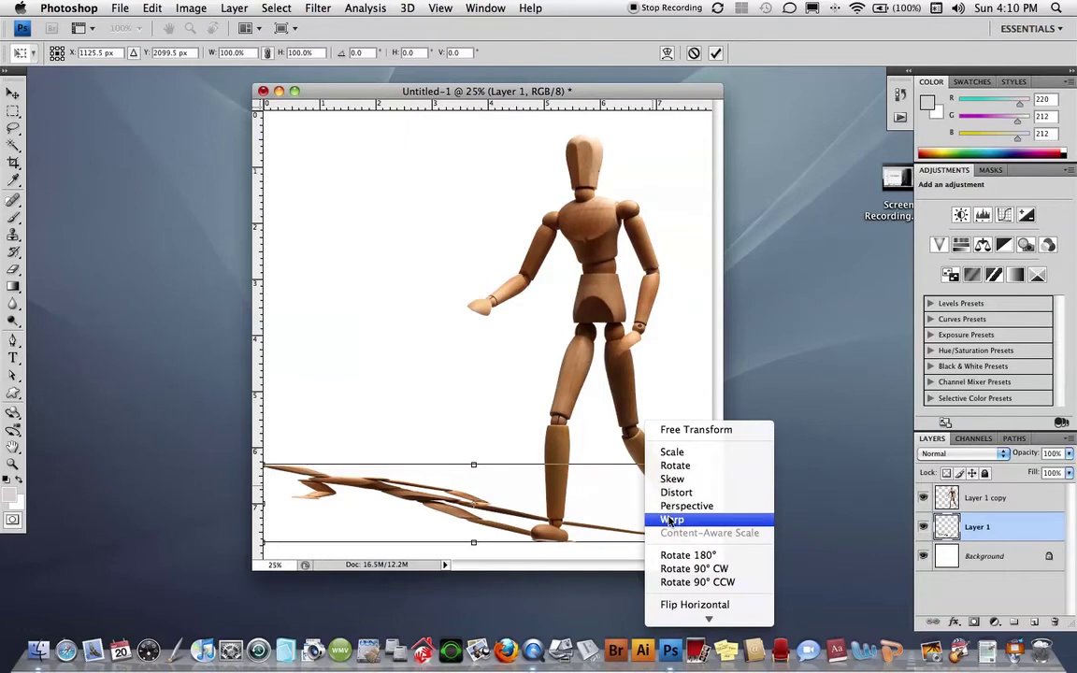
click(675, 586)
drag(675, 529, 676, 519)
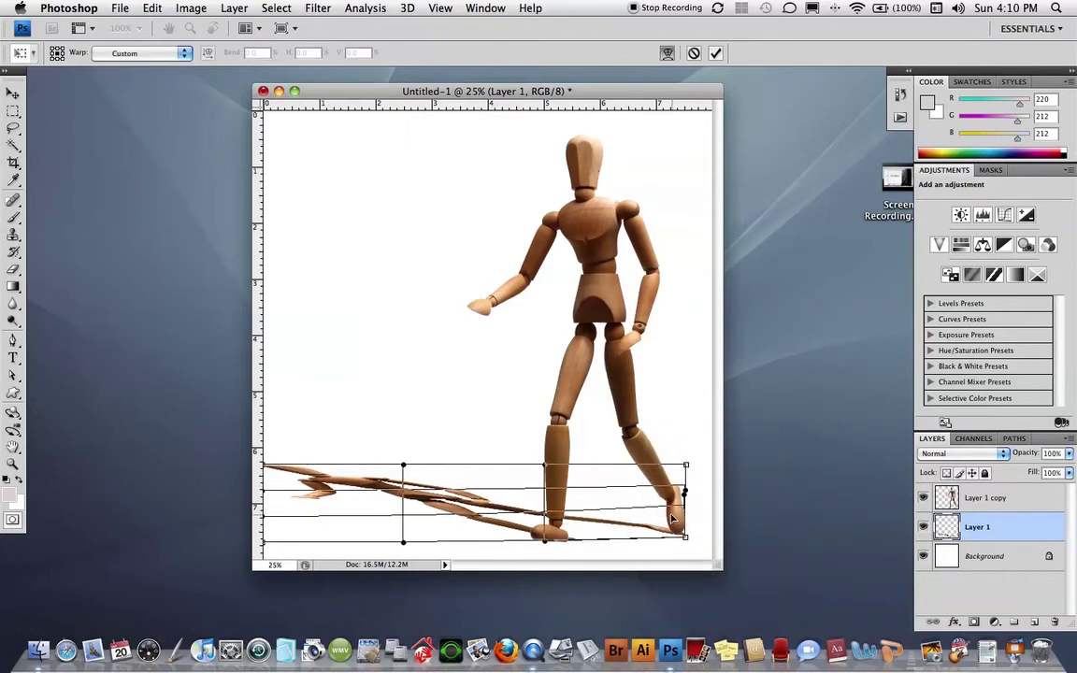
drag(544, 540, 534, 547)
key(Return)
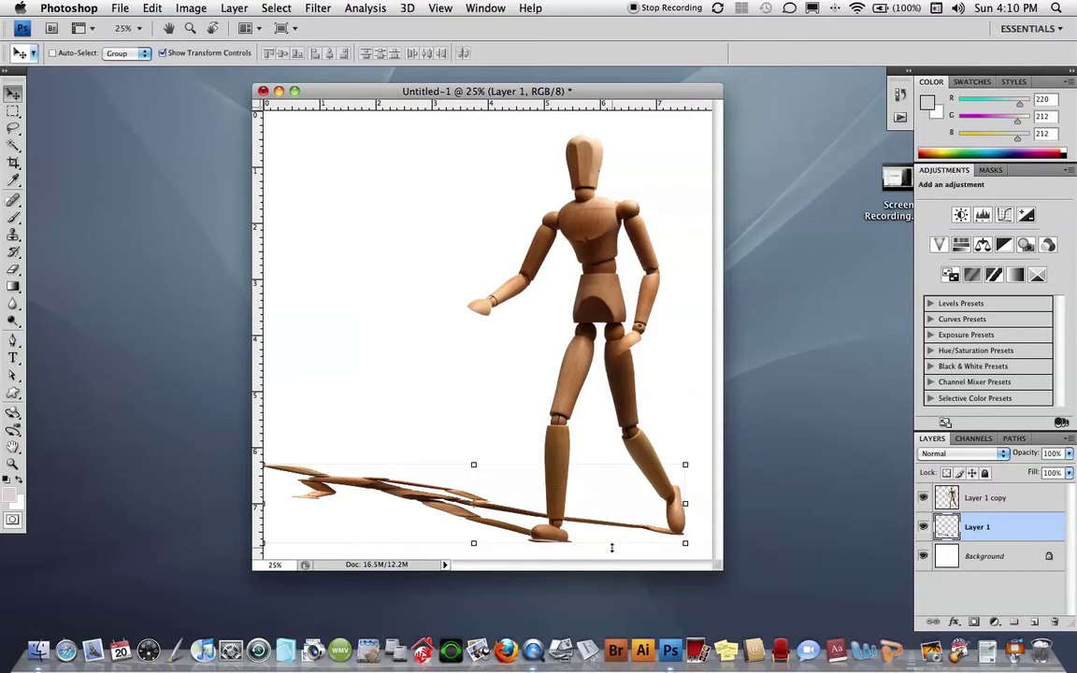
- Load Layer 1's outline as a selection, add Layer 2, delete Layer 1, and select Layer 2
super+click(944, 529)
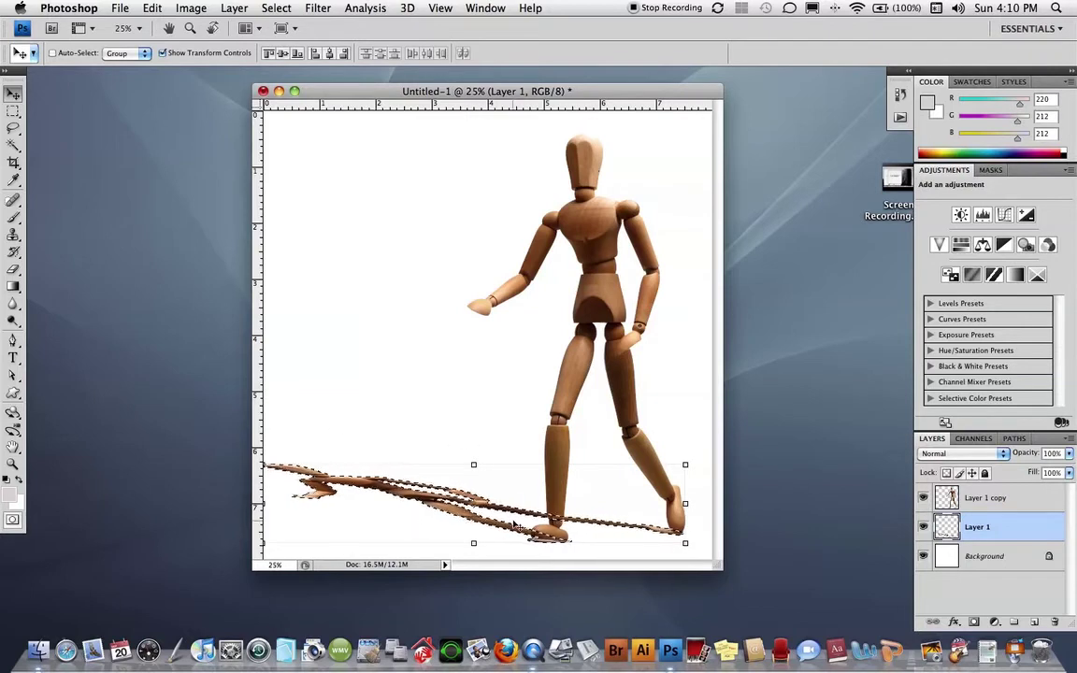
click(1034, 623)
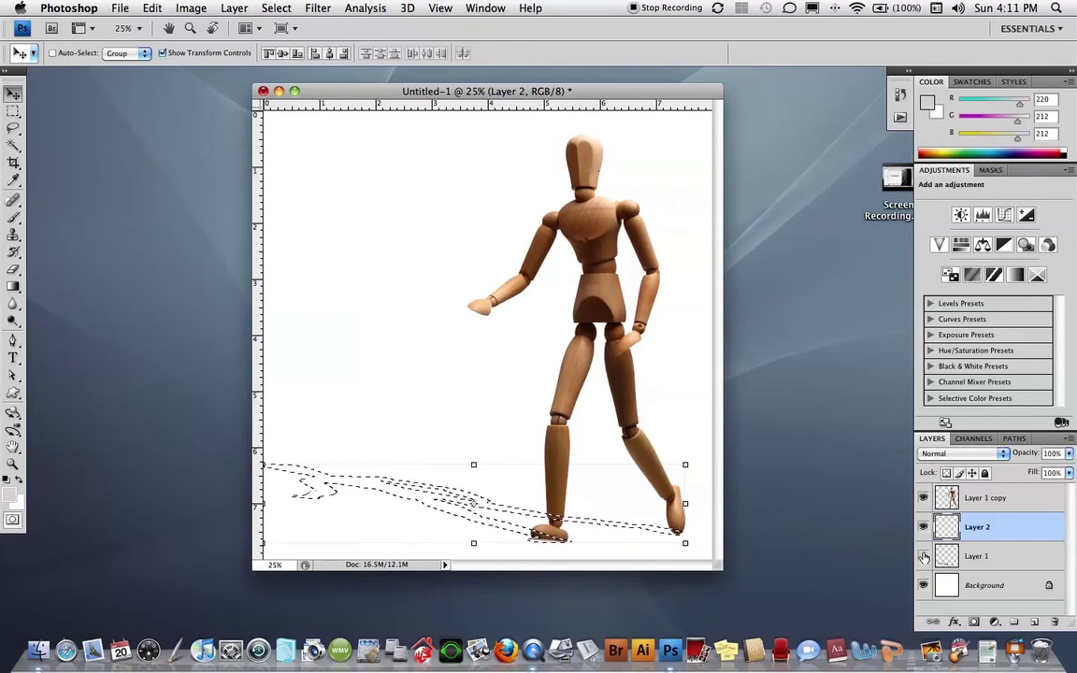
click(976, 557)
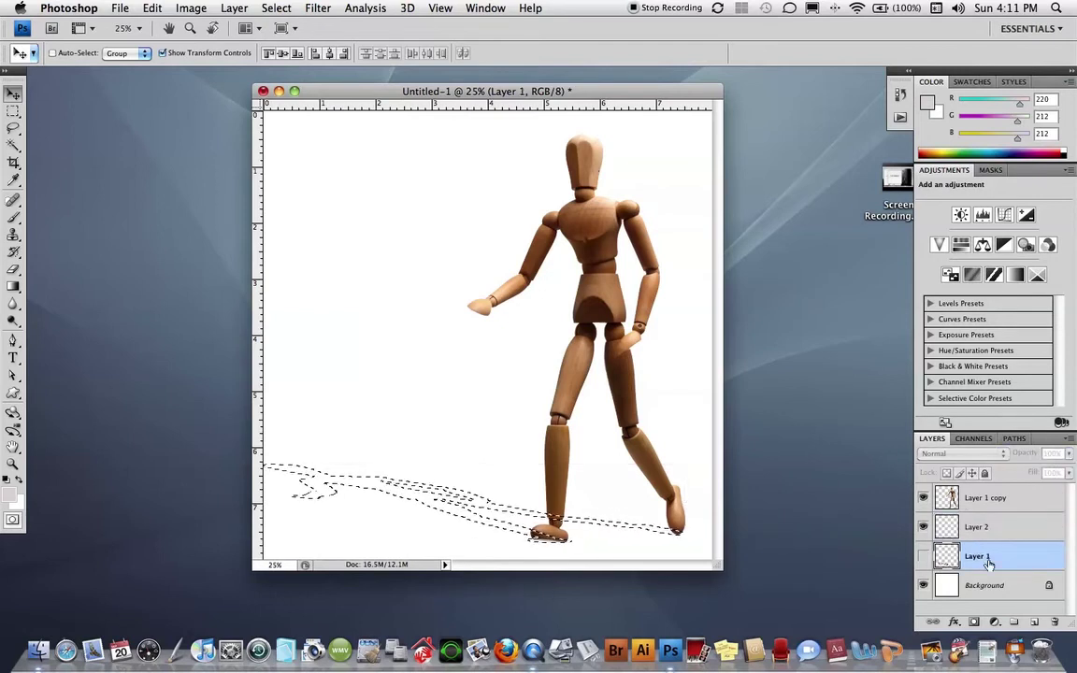
click(1058, 623)
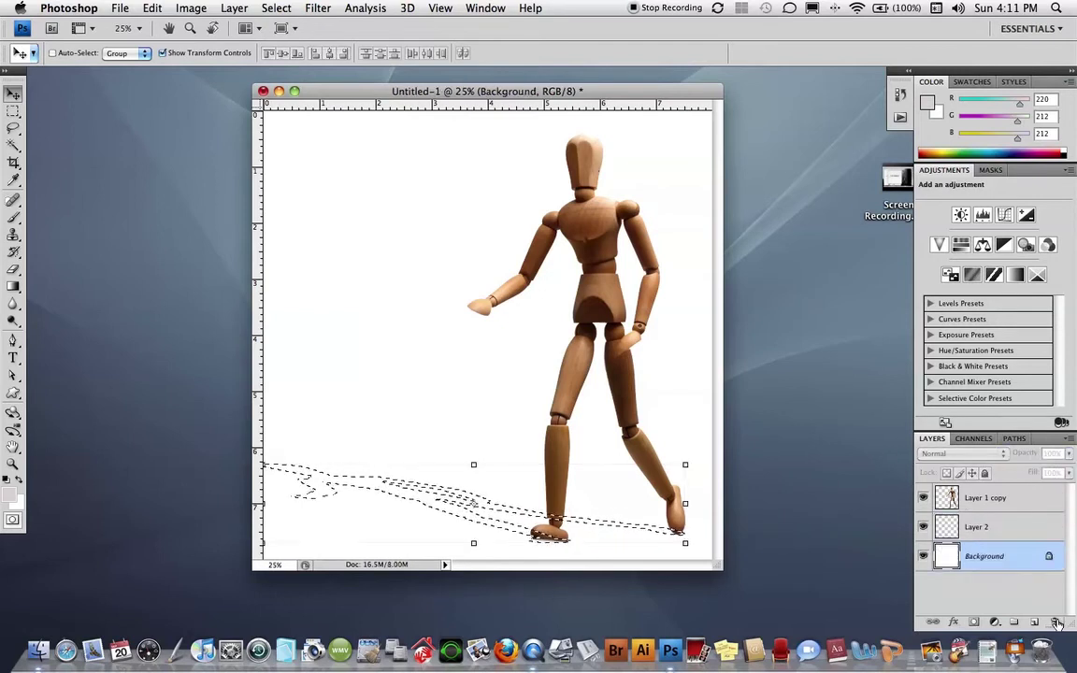
click(977, 528)
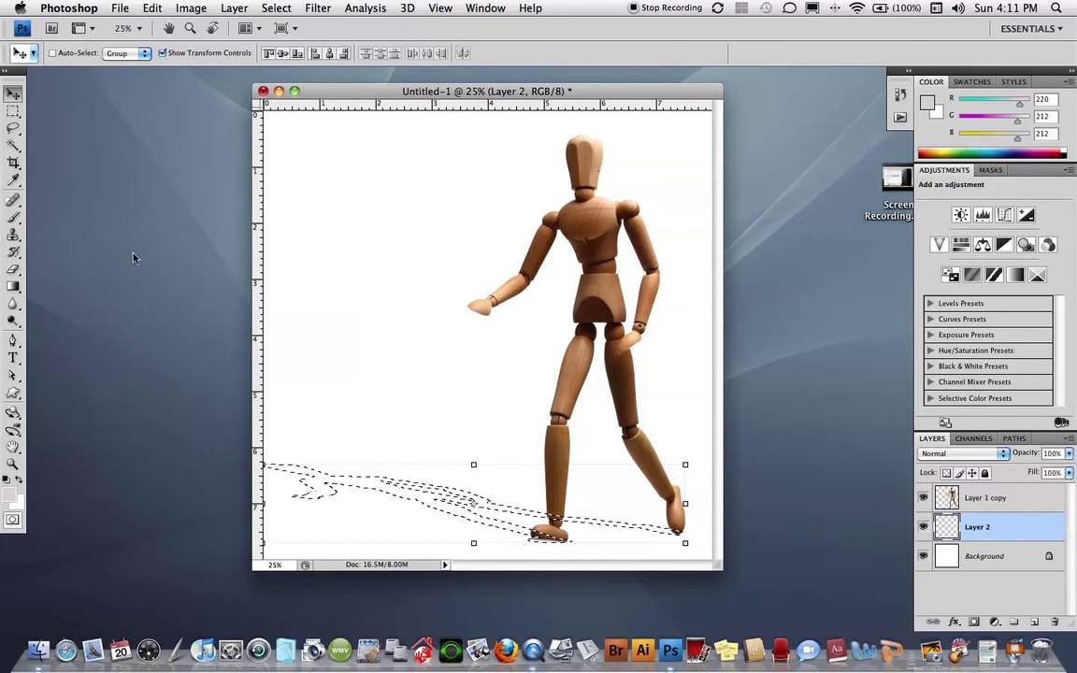
- Choose the Gradient Tool and feather the shadow selection by a 15-pixel radius
click(14, 286)
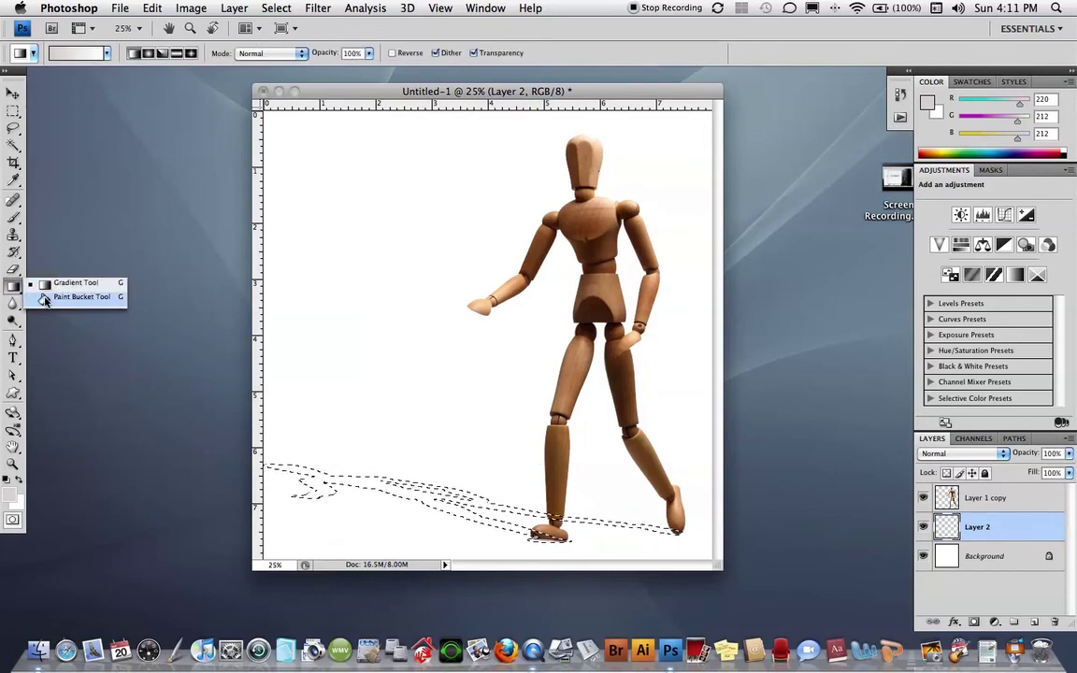
click(47, 282)
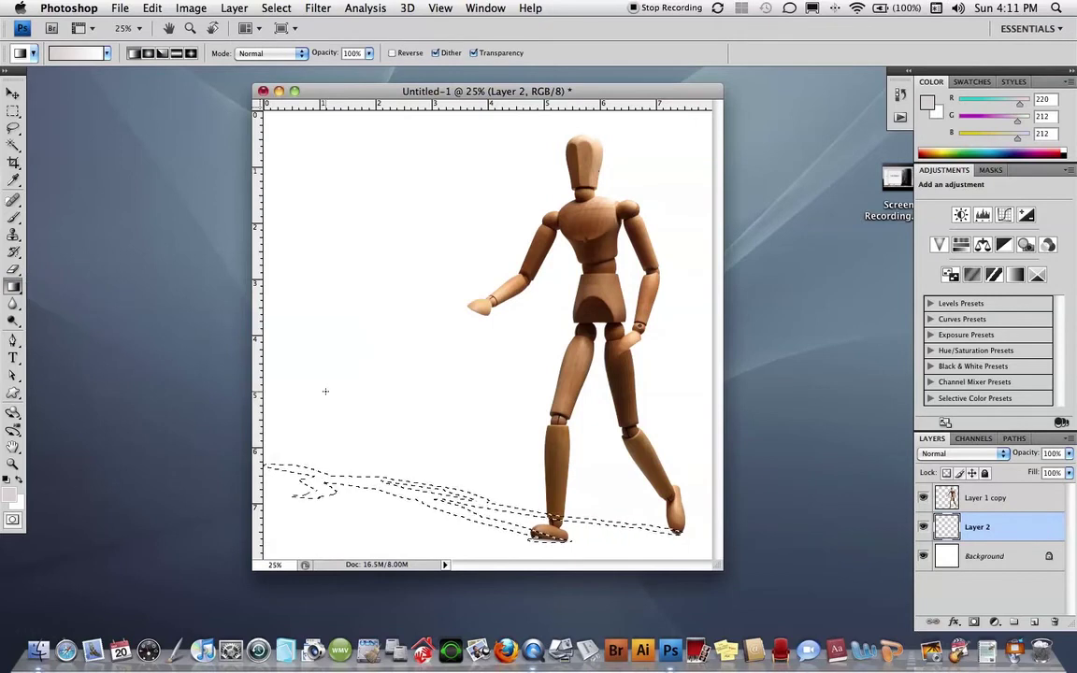
click(273, 8)
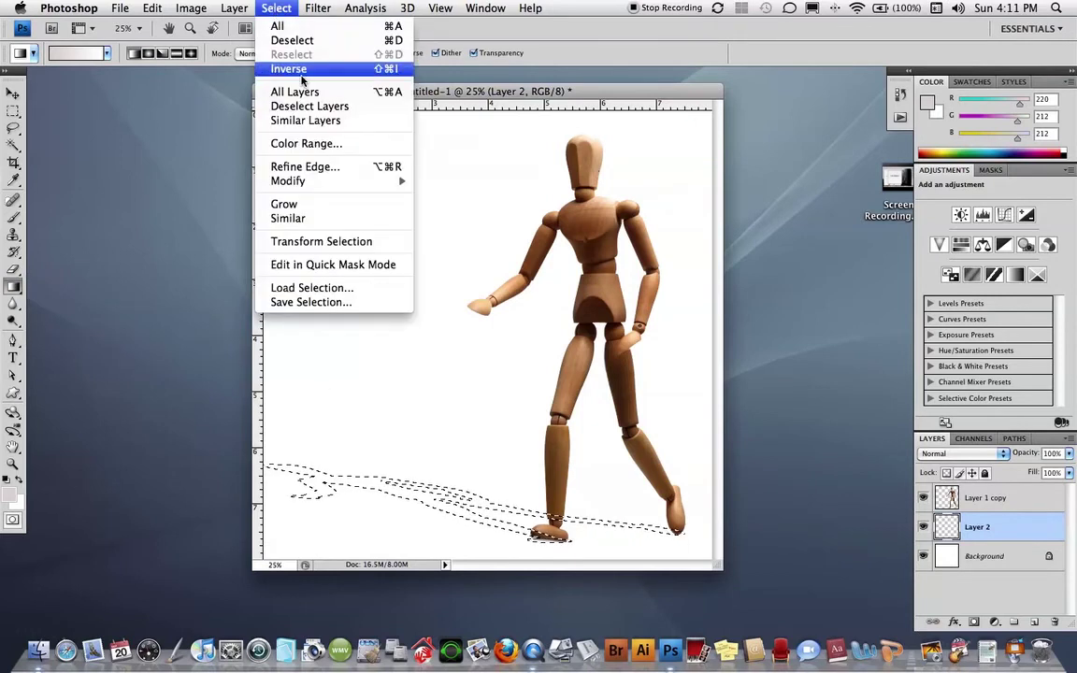
mouse_move(318, 180)
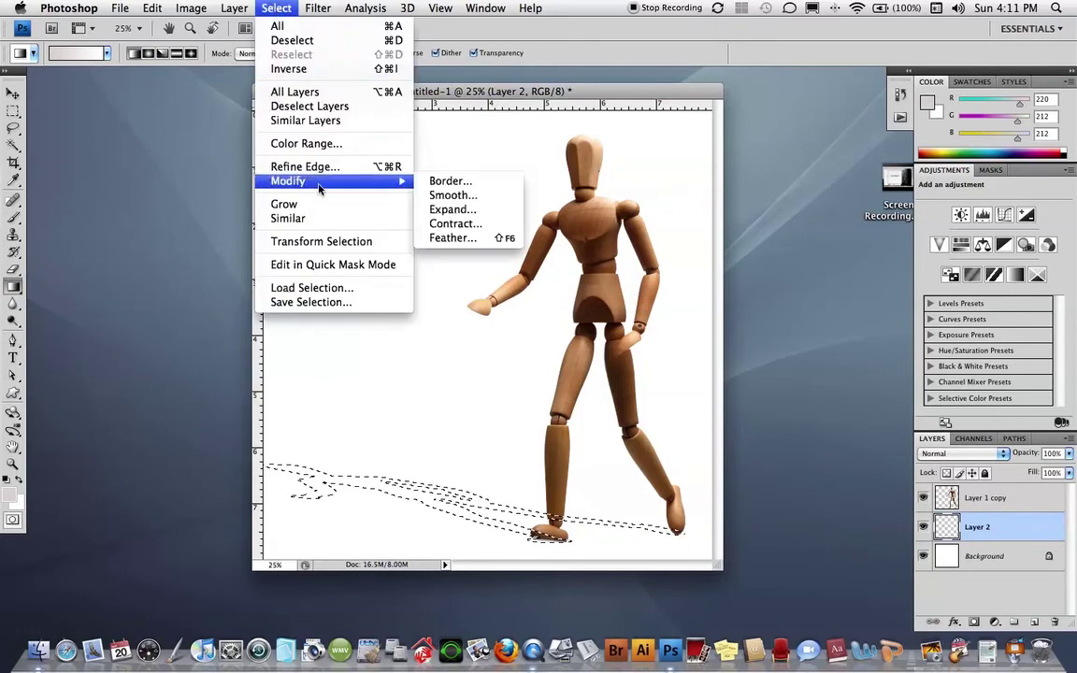
click(455, 238)
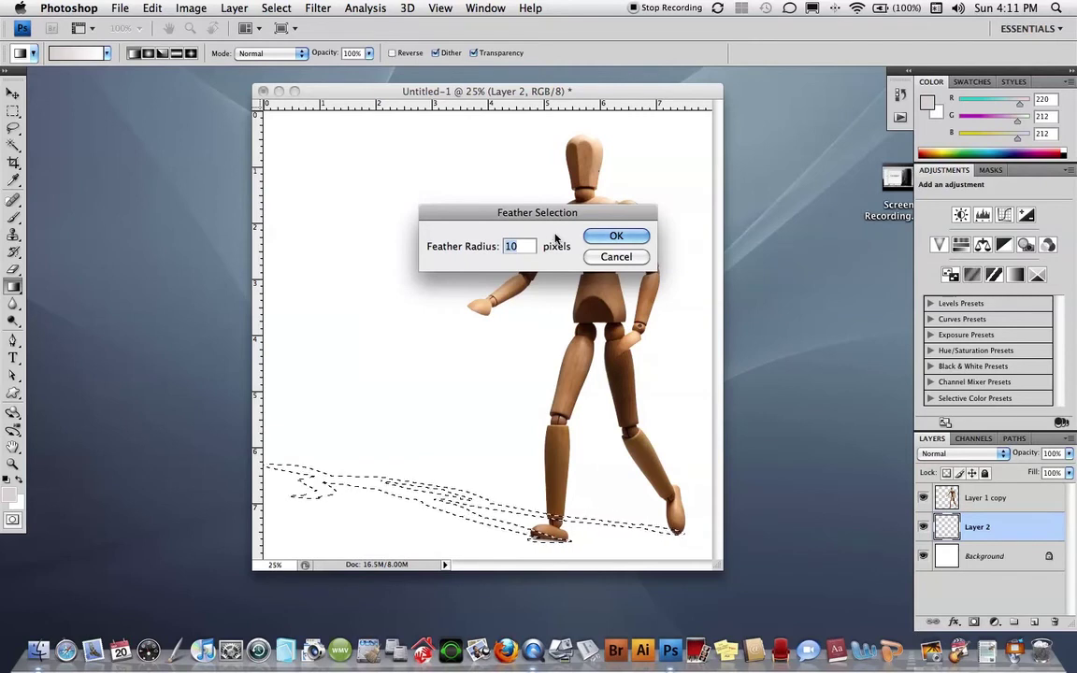
text(5)
key(BackSpace)
text(15)
click(589, 236)
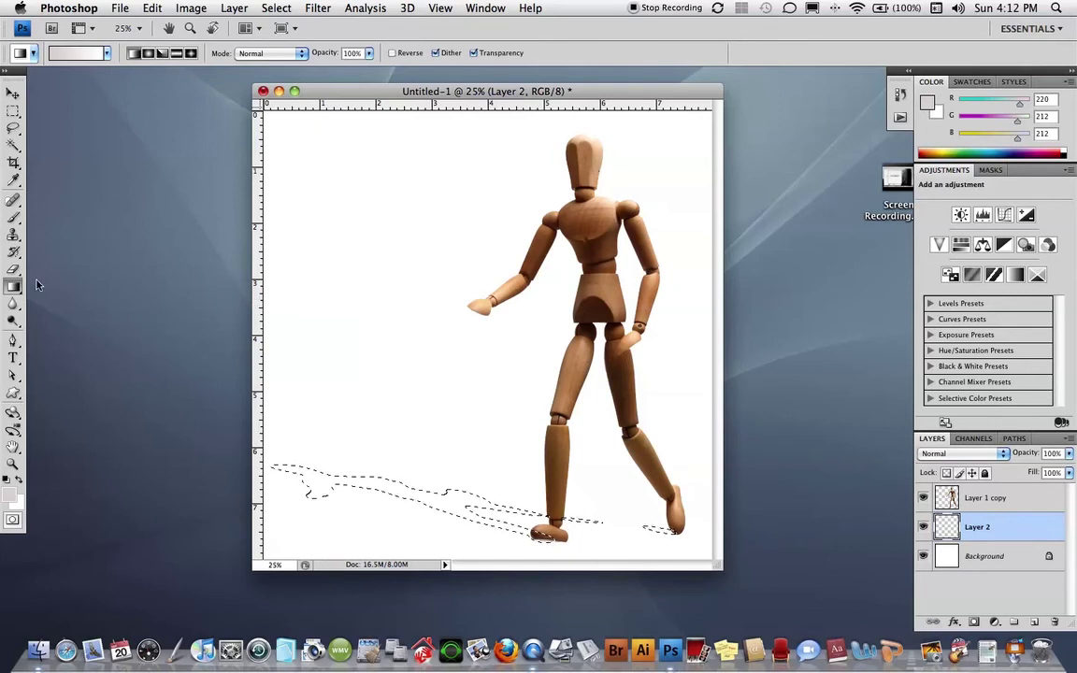
- Reset to a black foreground and set the background colour to light grey d2cbcb (R210 G203 B203)
click(13, 286)
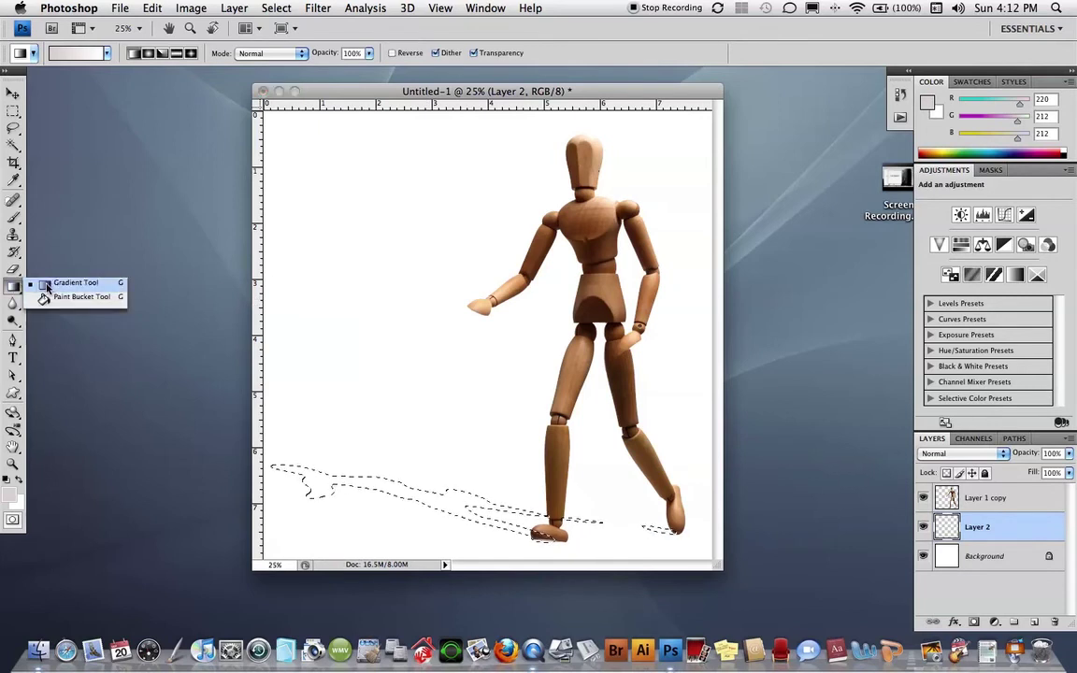
click(47, 284)
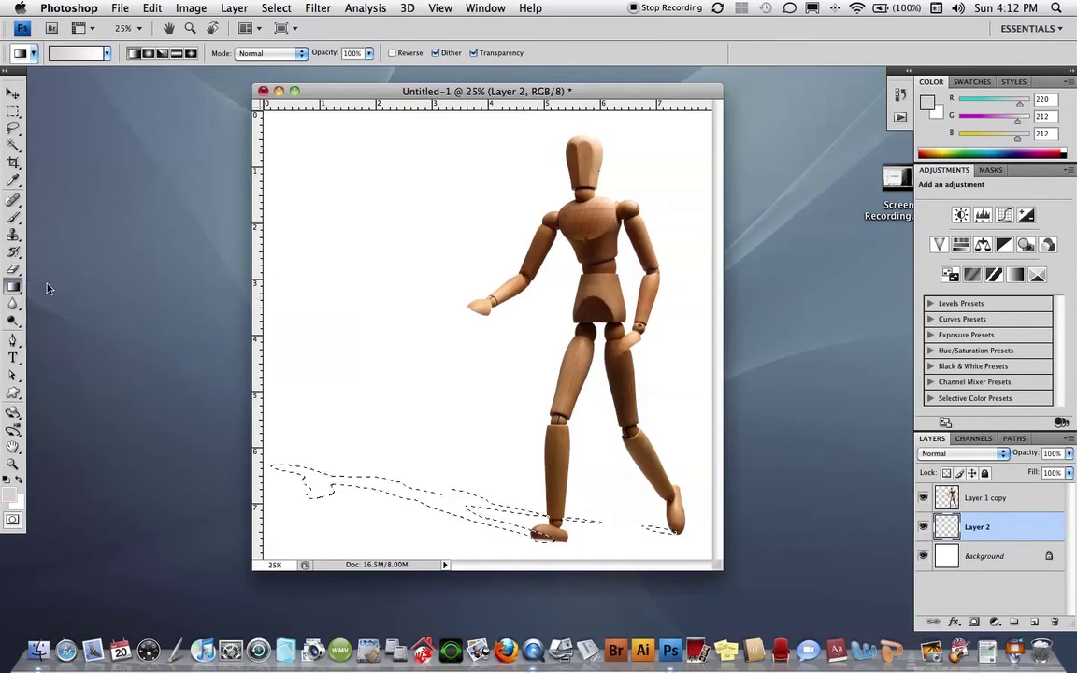
click(7, 481)
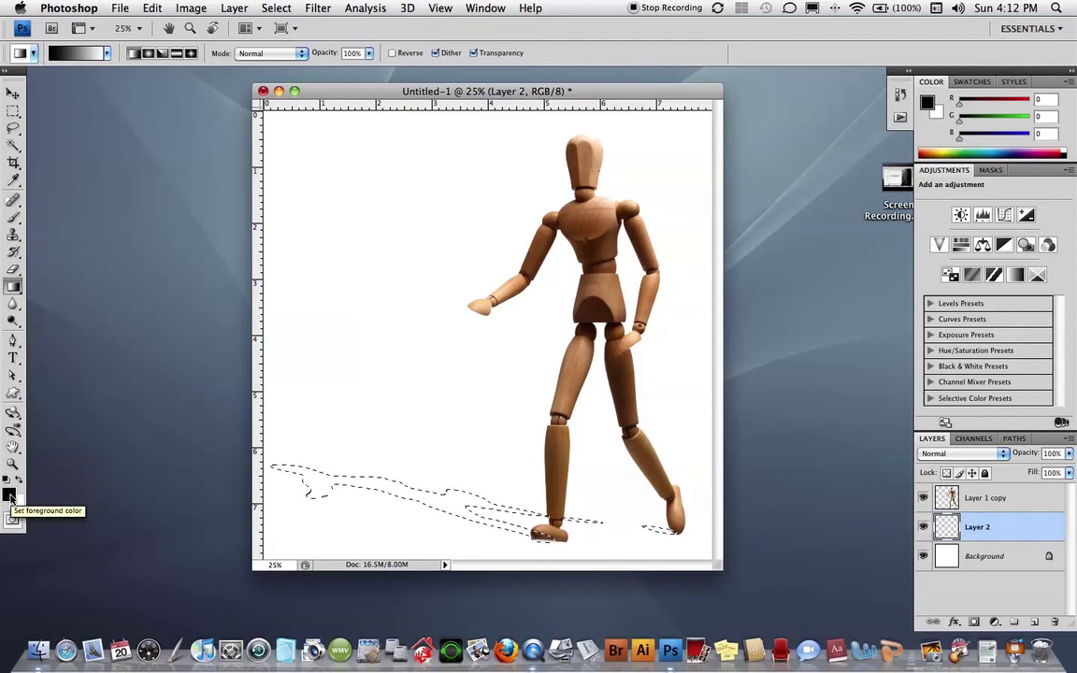
click(16, 503)
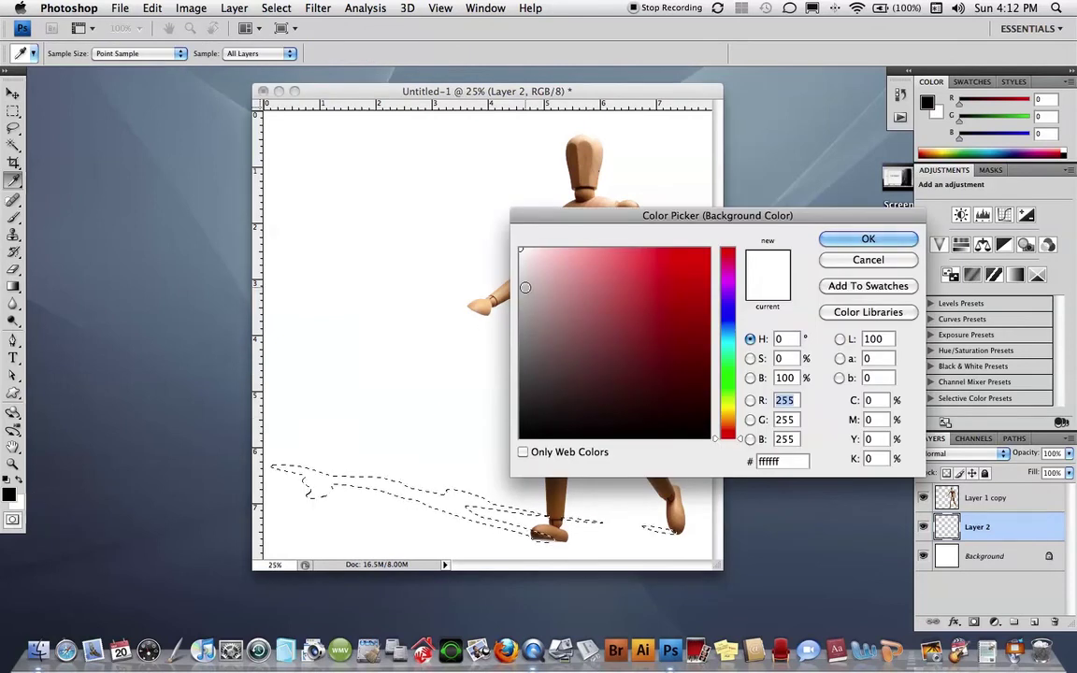
drag(524, 287, 524, 281)
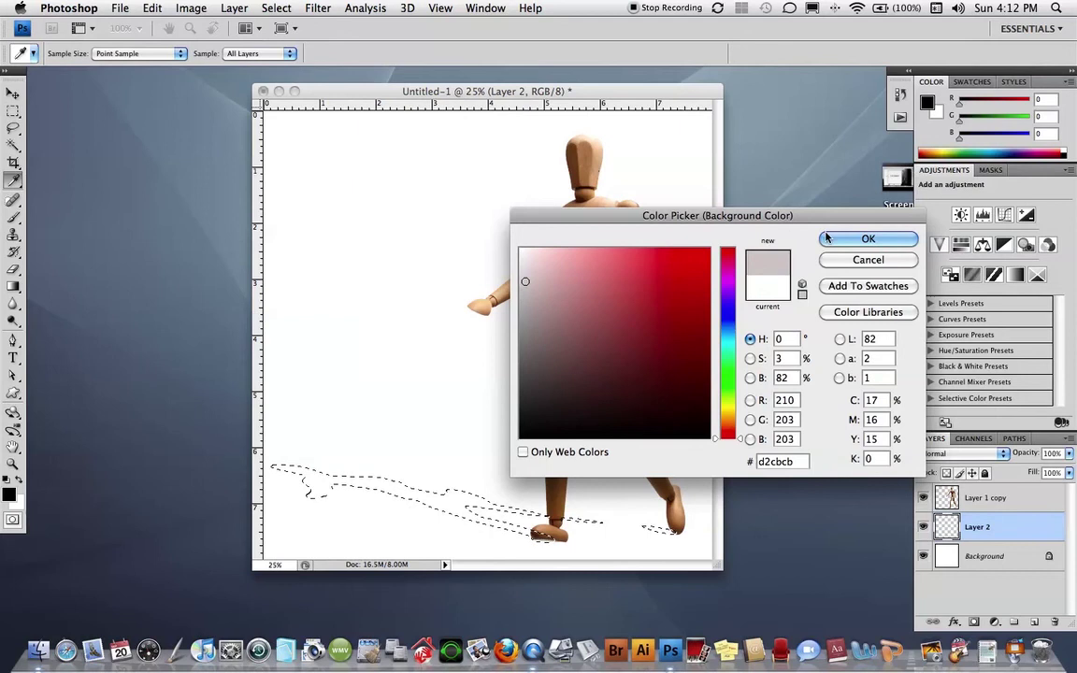
click(827, 240)
key(g)
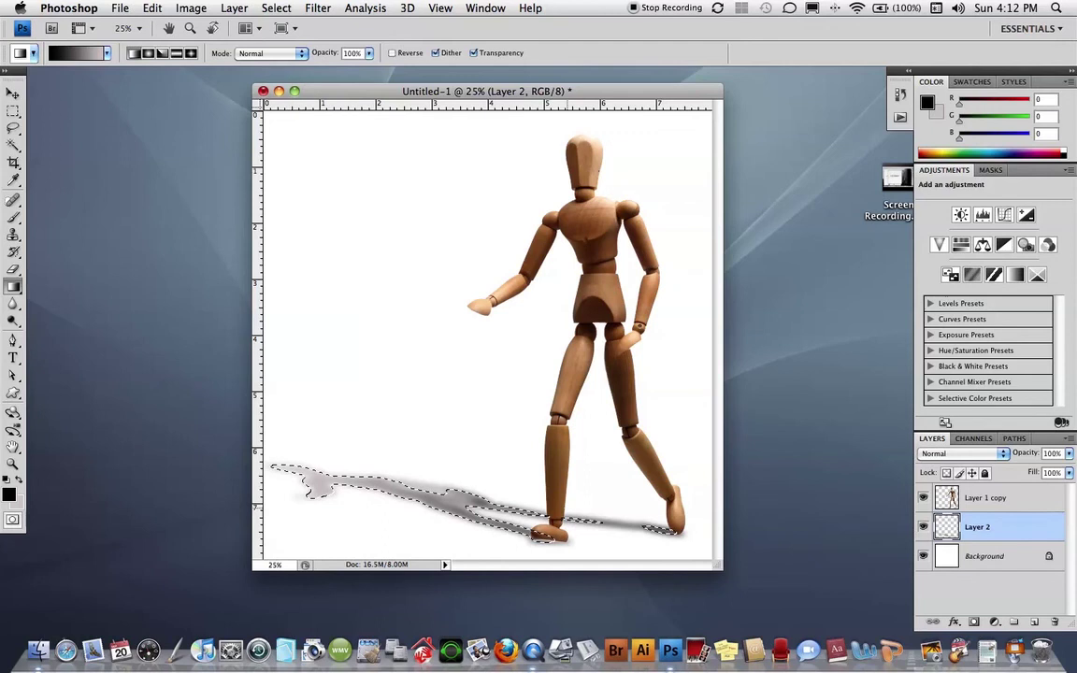
- Draw a black-to-grey gradient along the shadow's length on Layer 2, then deselect
drag(275, 465, 675, 529)
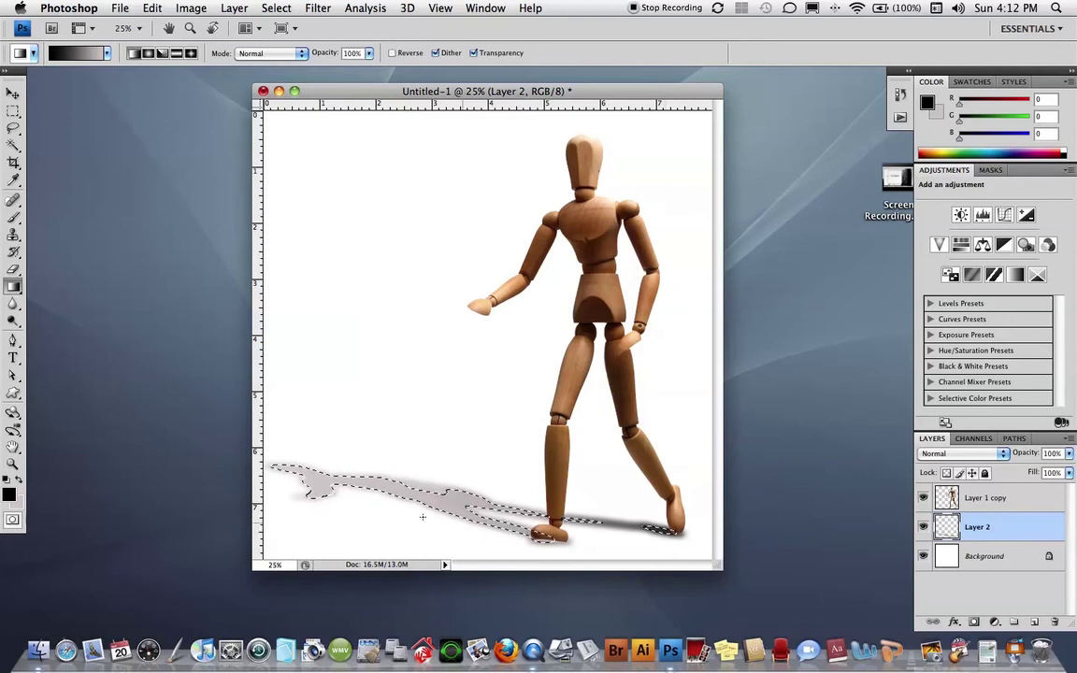
drag(439, 493, 687, 539)
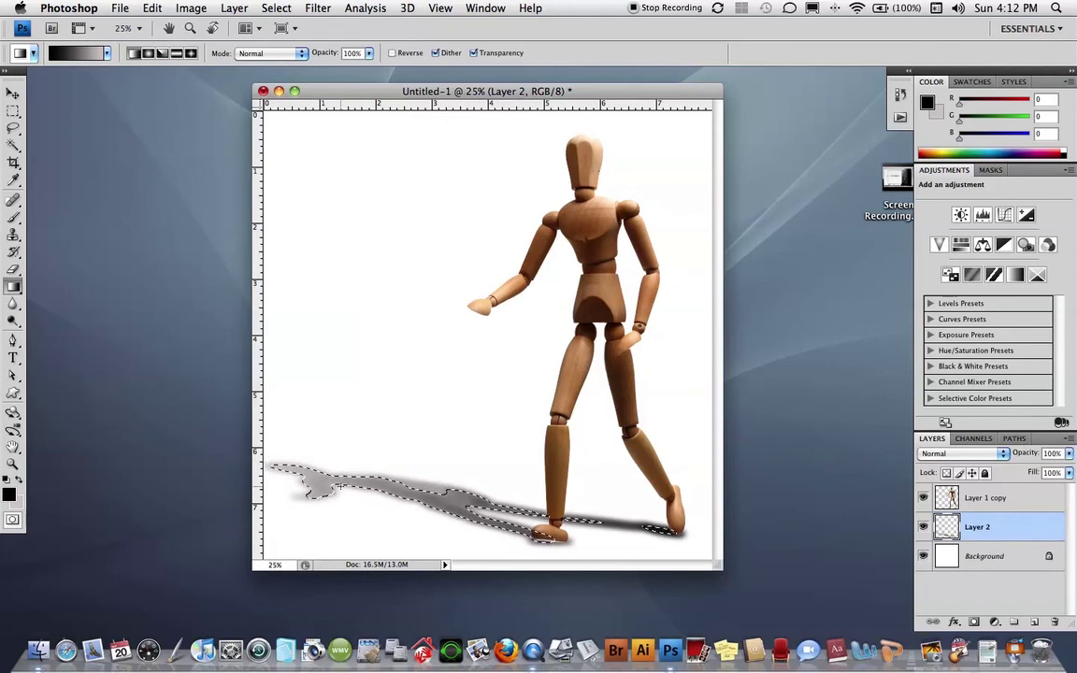
click(261, 9)
click(294, 41)
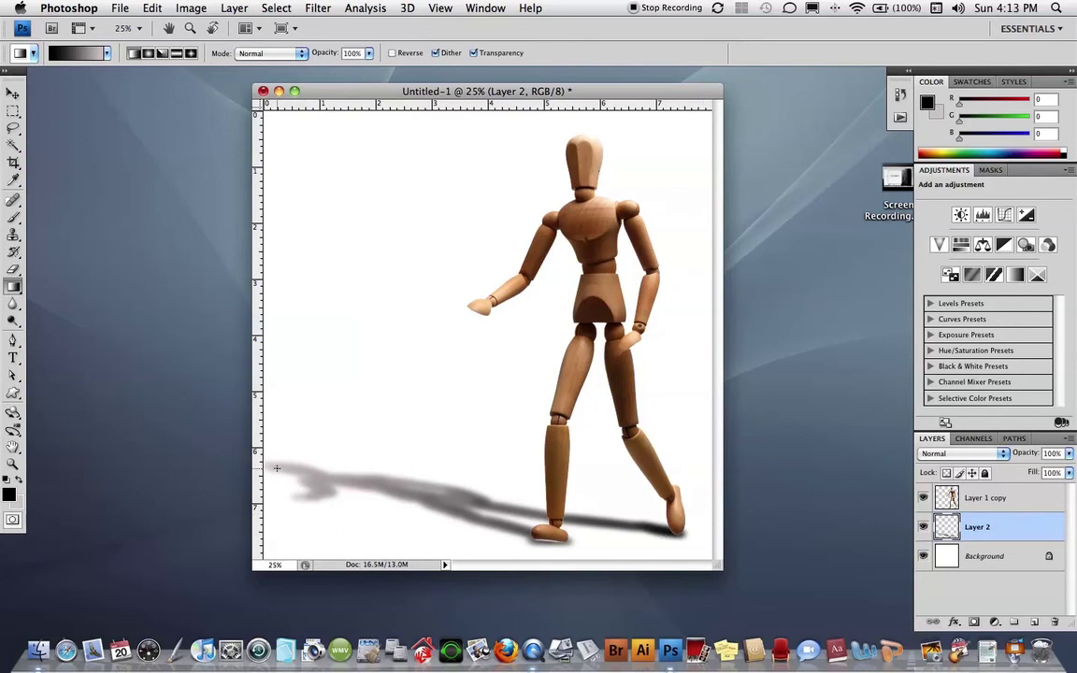
- Select the Background layer and set the foreground colour to light grey c8c3c3 (R200 G195 B195)
click(1012, 557)
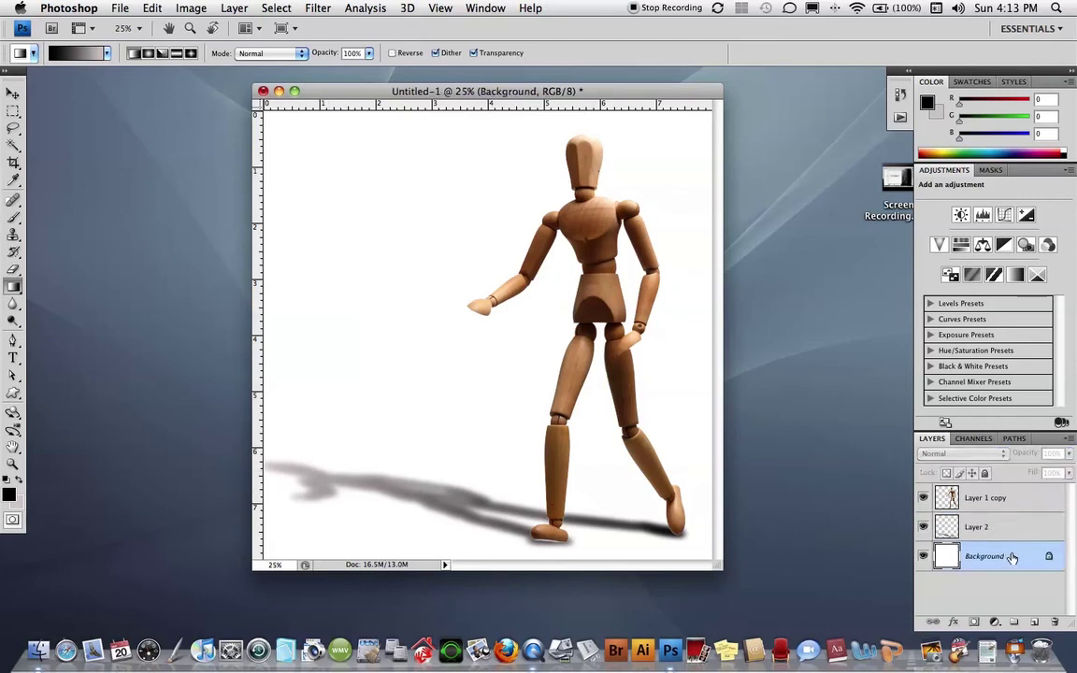
click(8, 488)
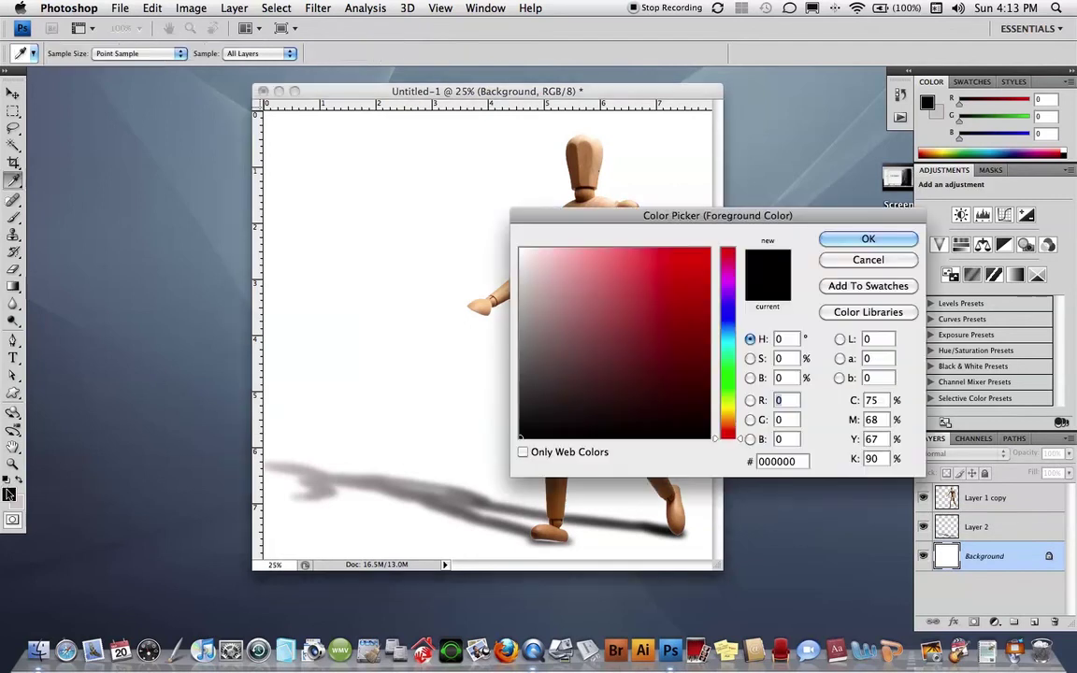
click(524, 289)
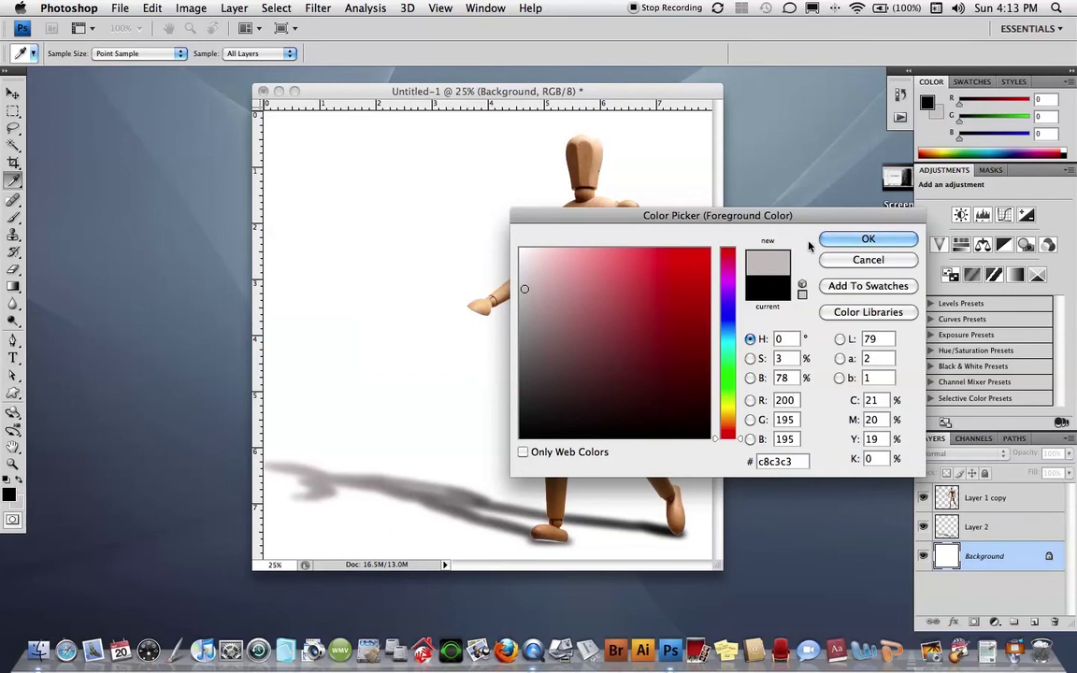
click(858, 238)
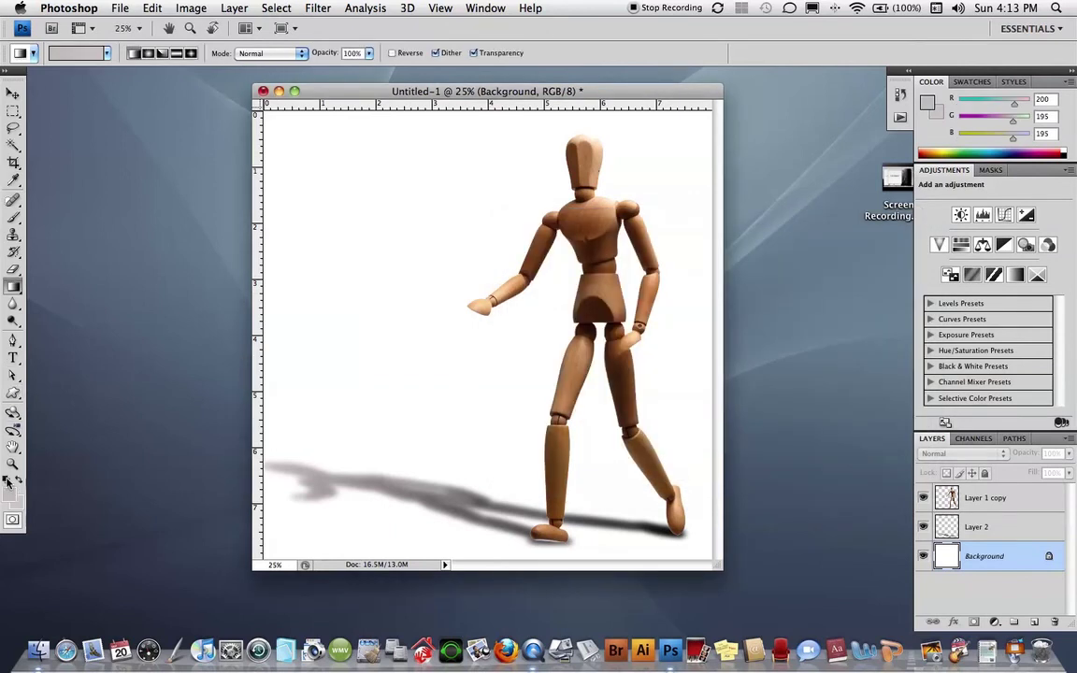
click(19, 503)
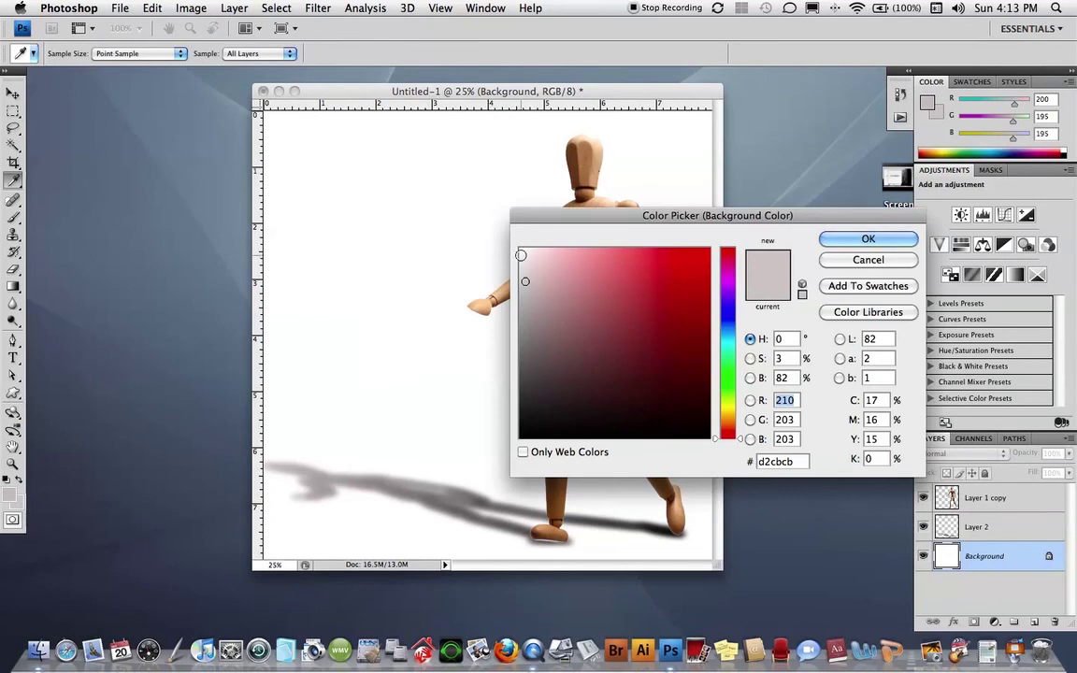
key(Return)
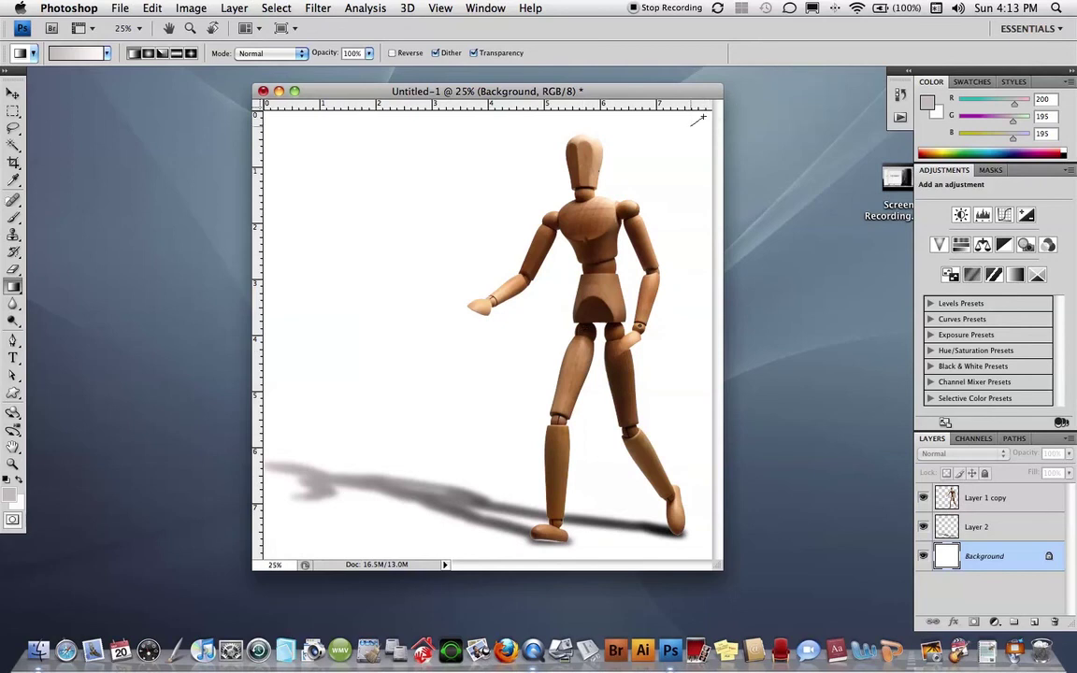
- Drag a light-grey-to-white gradient diagonally across the Background, redrawing it from the lower left
drag(693, 125, 294, 538)
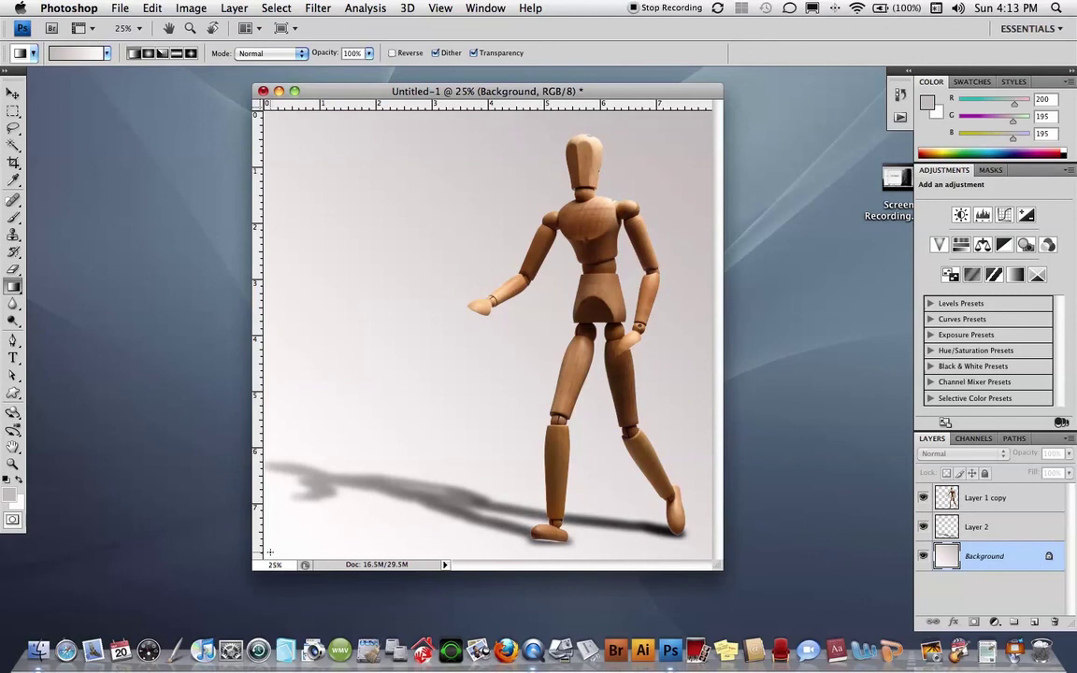
drag(245, 494, 540, 233)
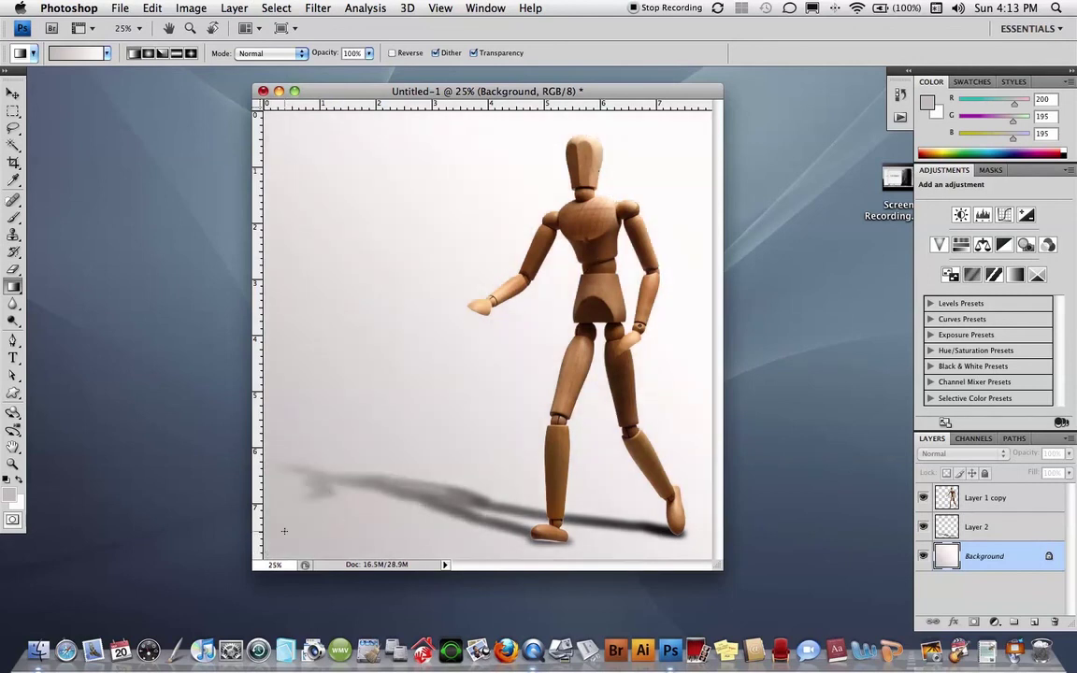